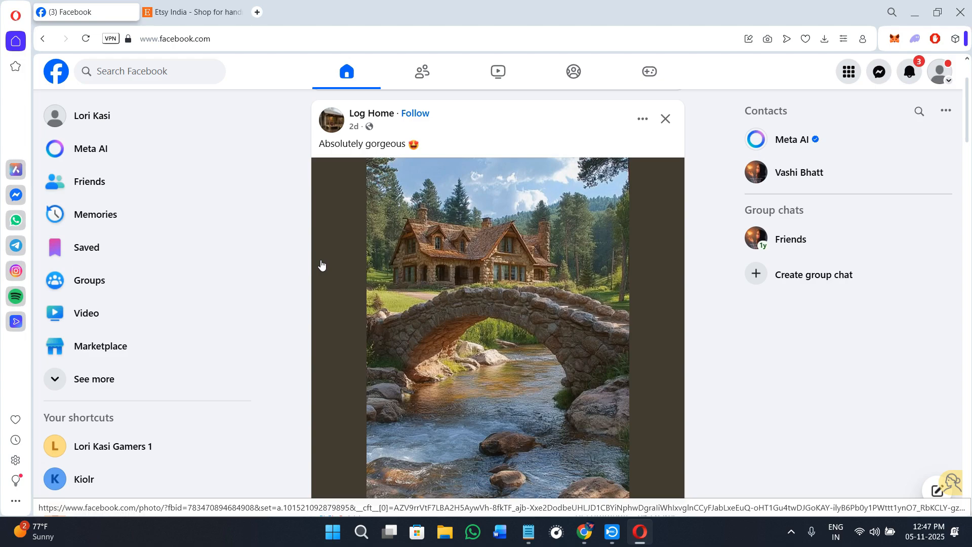
Look over the Facebook home feed and the Etsy India homepage
scroll(321, 264, up, 2)
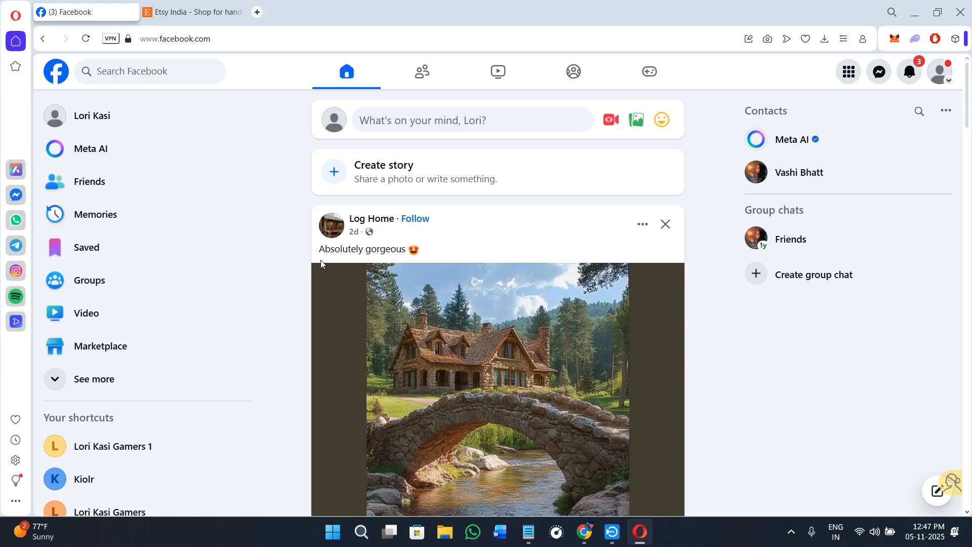
click(192, 3)
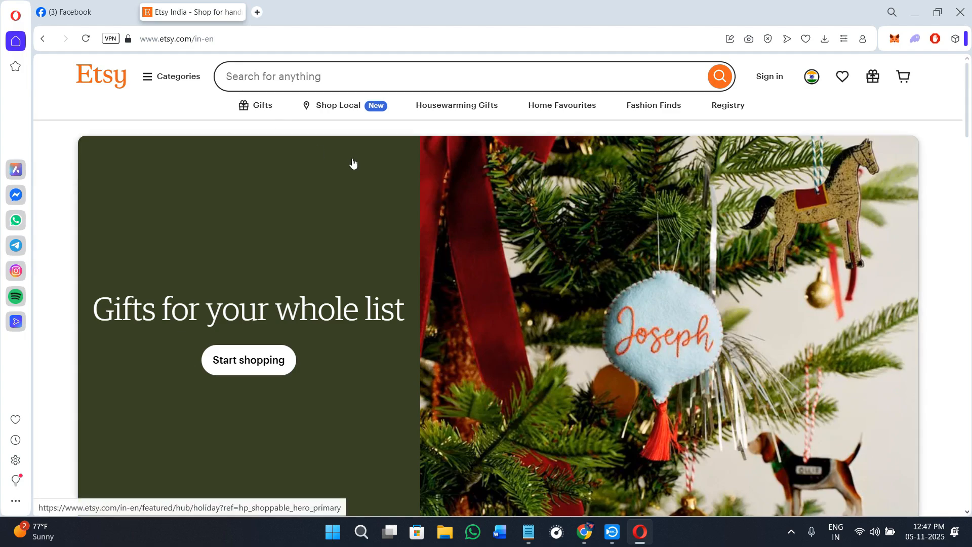
scroll(353, 163, down, 10)
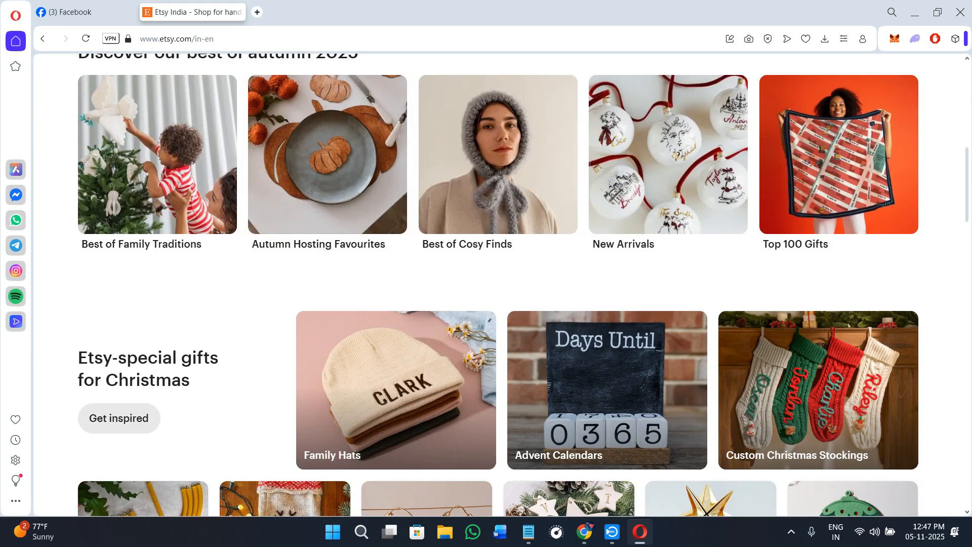
click(109, 6)
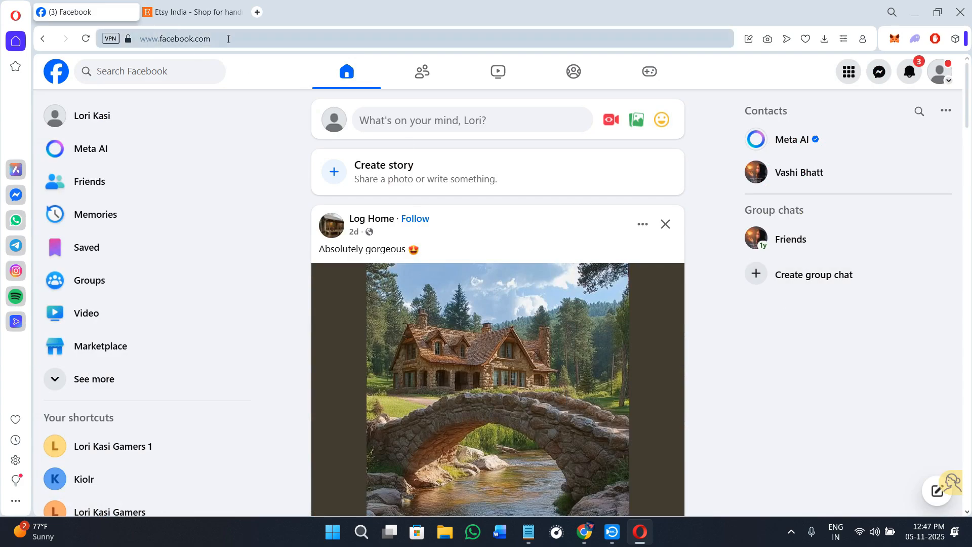
click(228, 39)
click(297, 39)
key(ctrl+a)
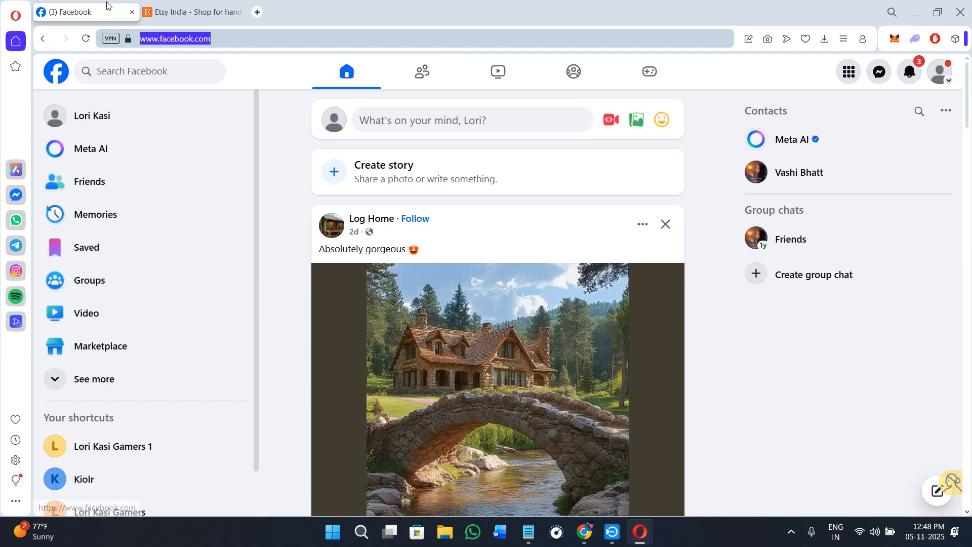
scroll(281, 363, down, 1)
scroll(286, 315, down, 3)
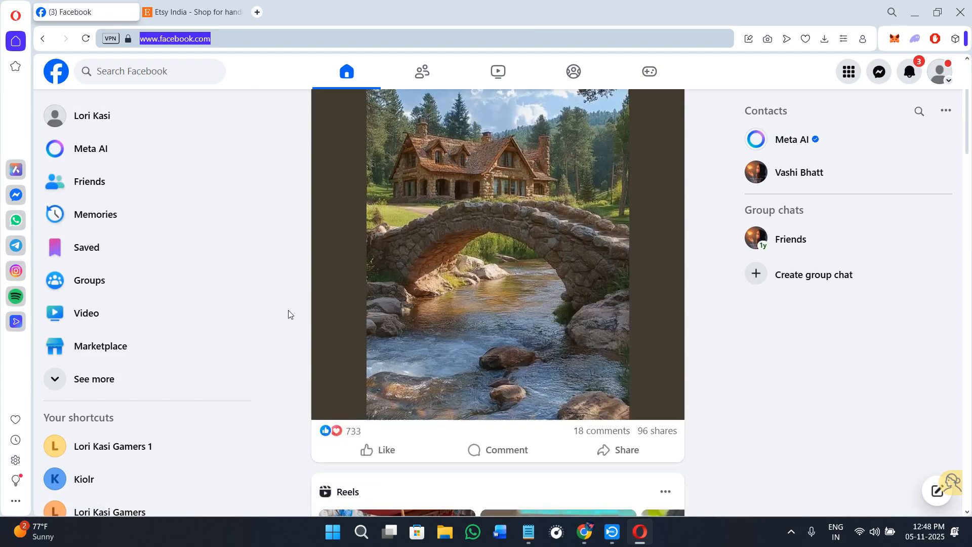
scroll(289, 314, up, 4)
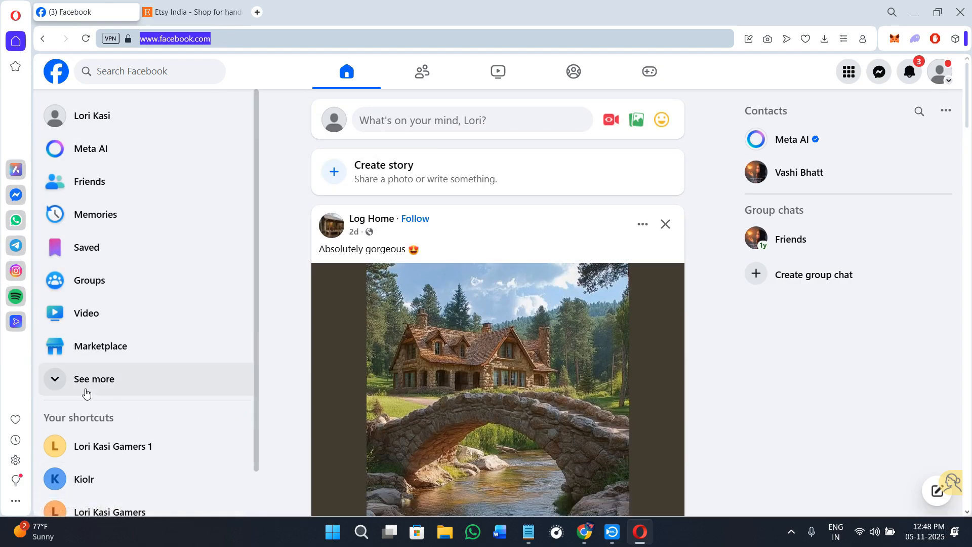
Expand the full list of Facebook shortcuts, go to Pages and start creating a new Page
click(124, 386)
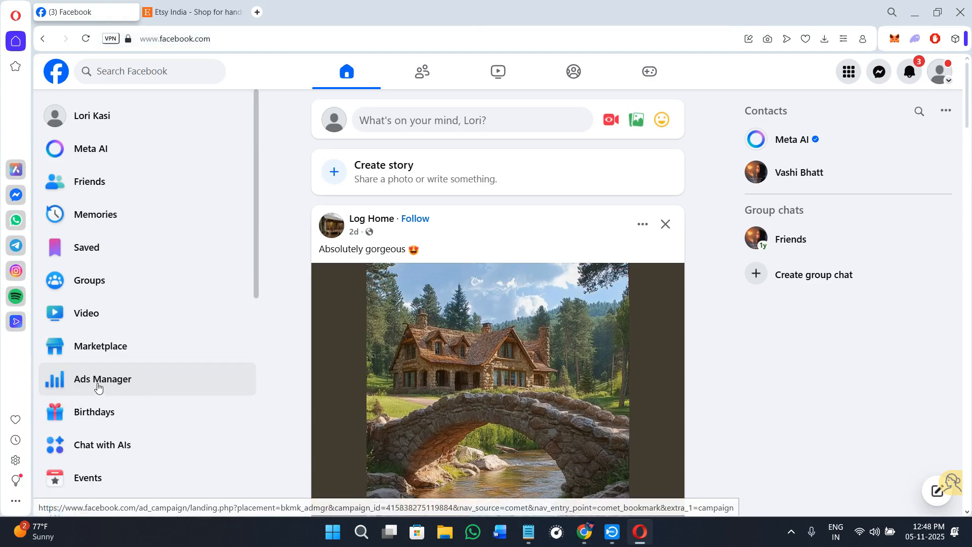
scroll(163, 407, down, 4)
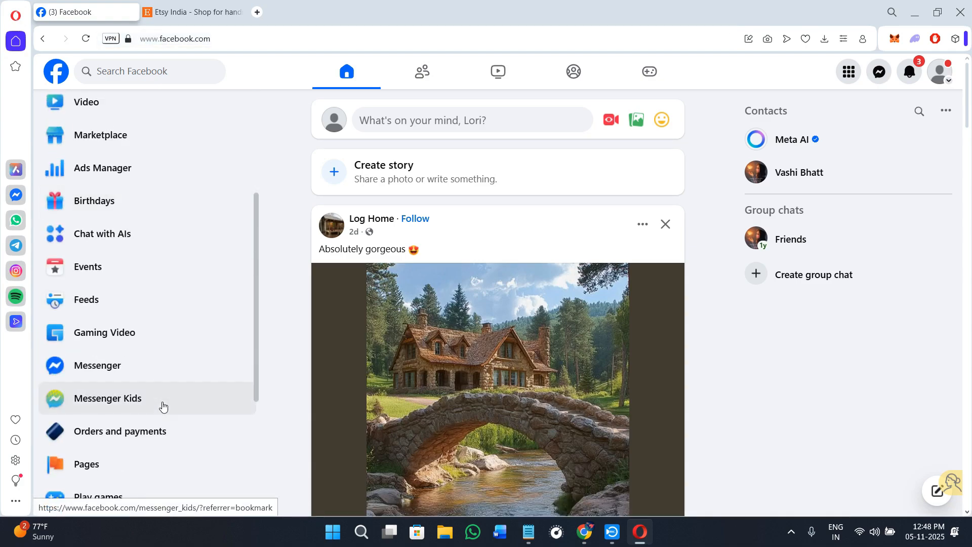
scroll(155, 423, down, 4)
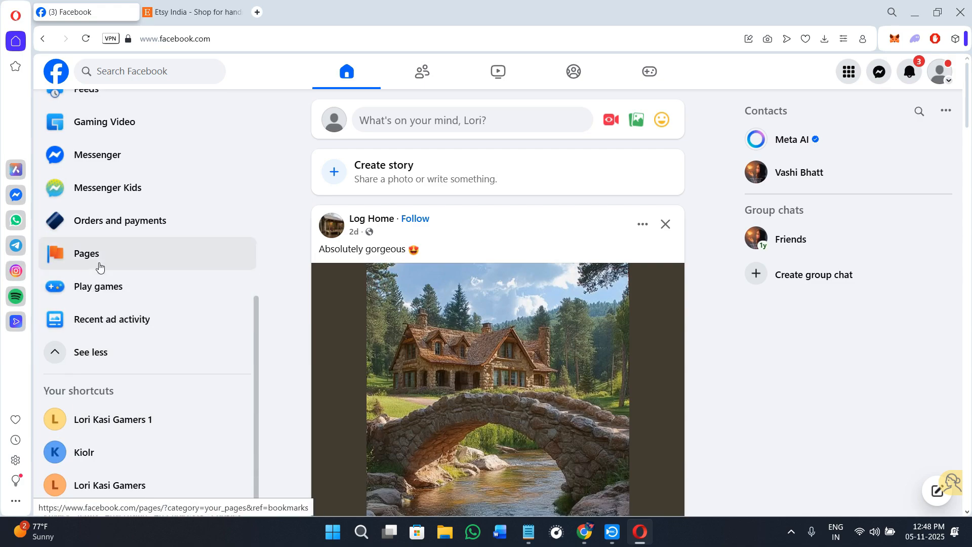
click(99, 267)
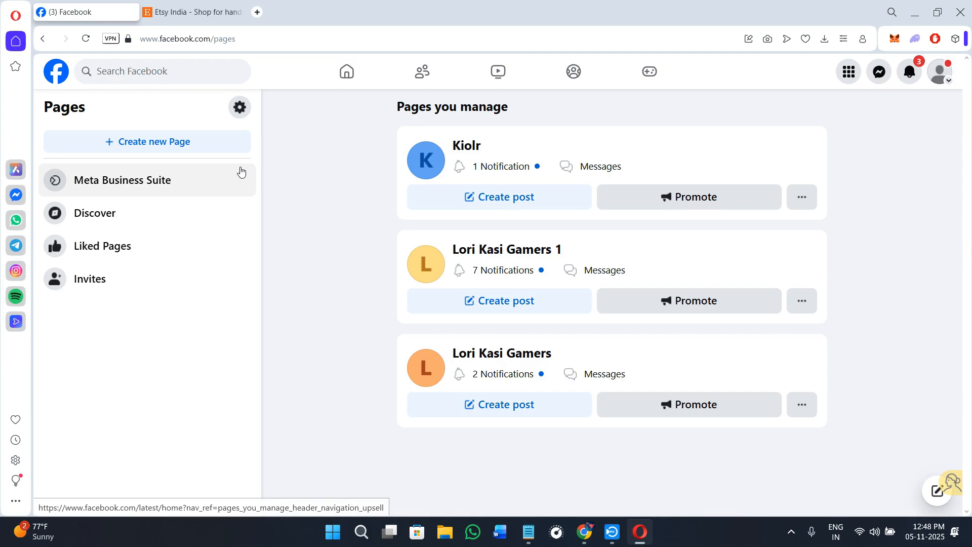
click(226, 144)
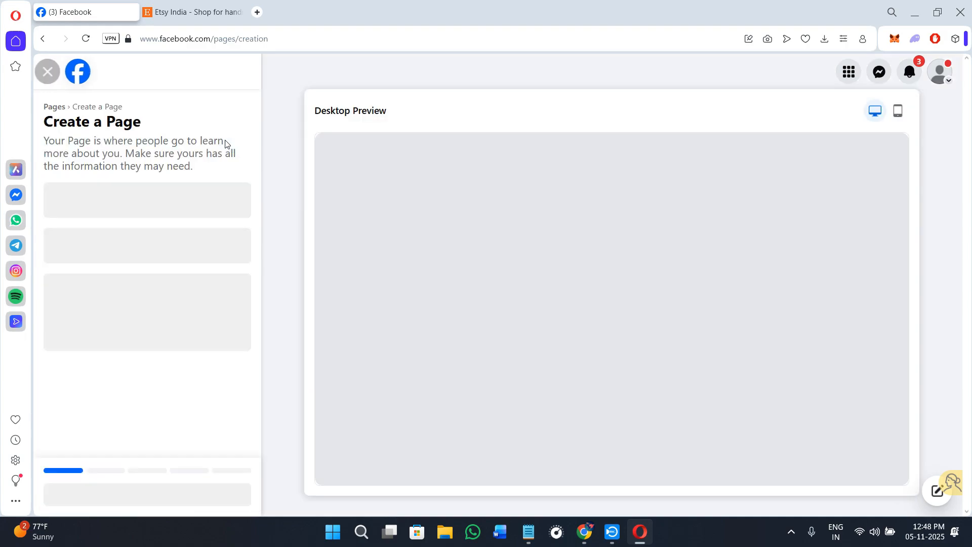
Name the new Page Olhoo
click(82, 204)
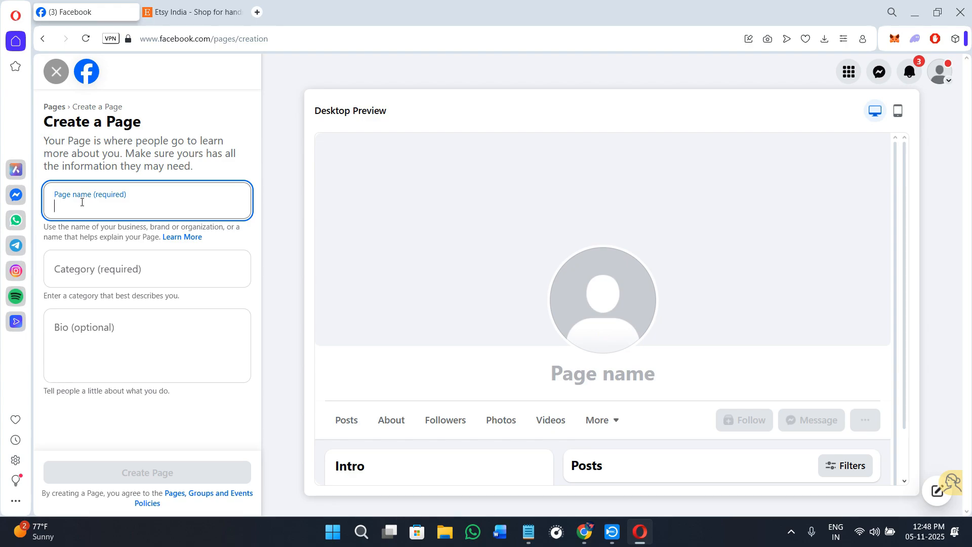
text(ol)
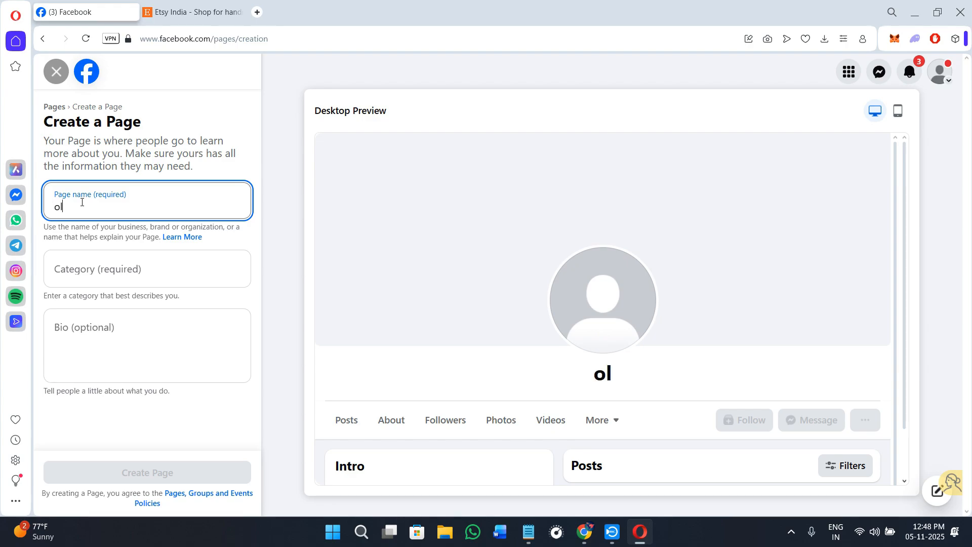
text(hoj)
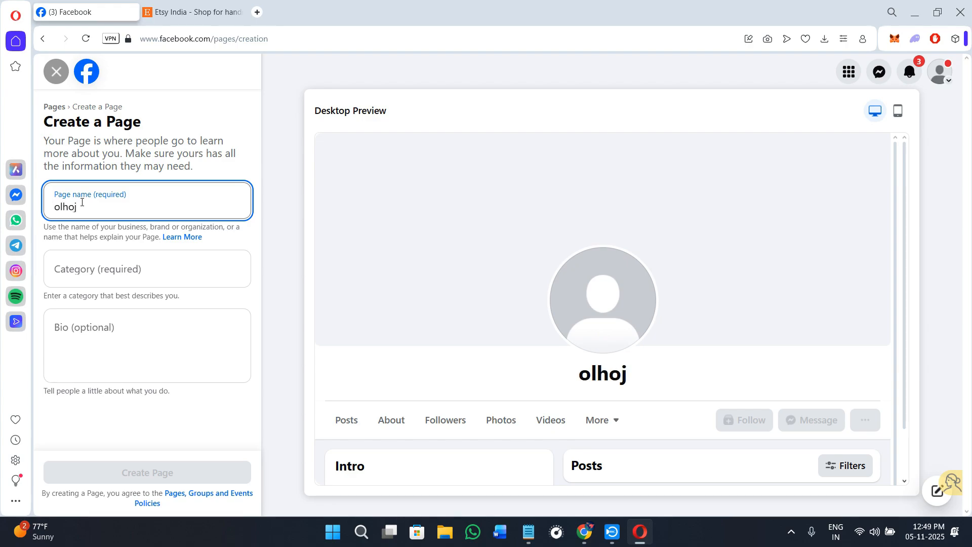
key(BackSpace)
text(o)
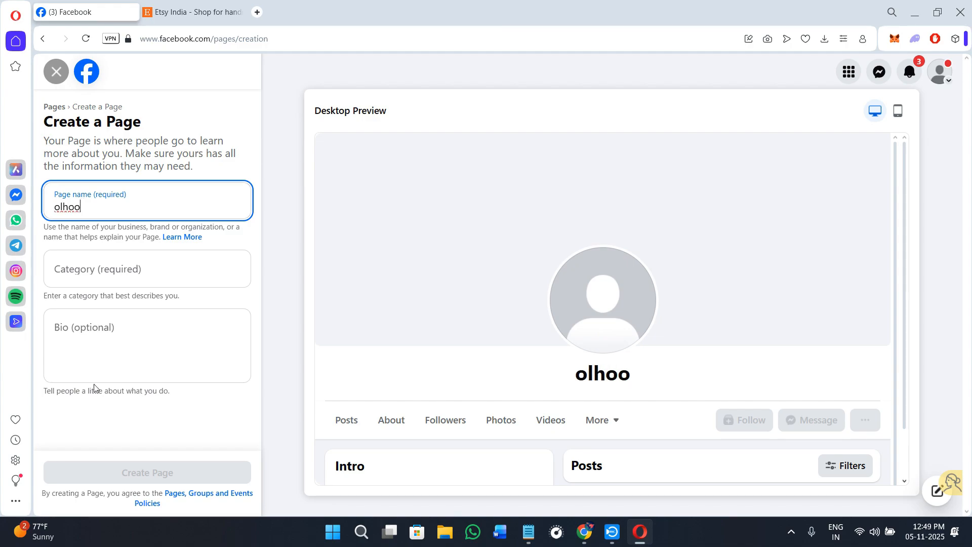
Search the Page categories for "shop" and choose Shopping Service
click(110, 276)
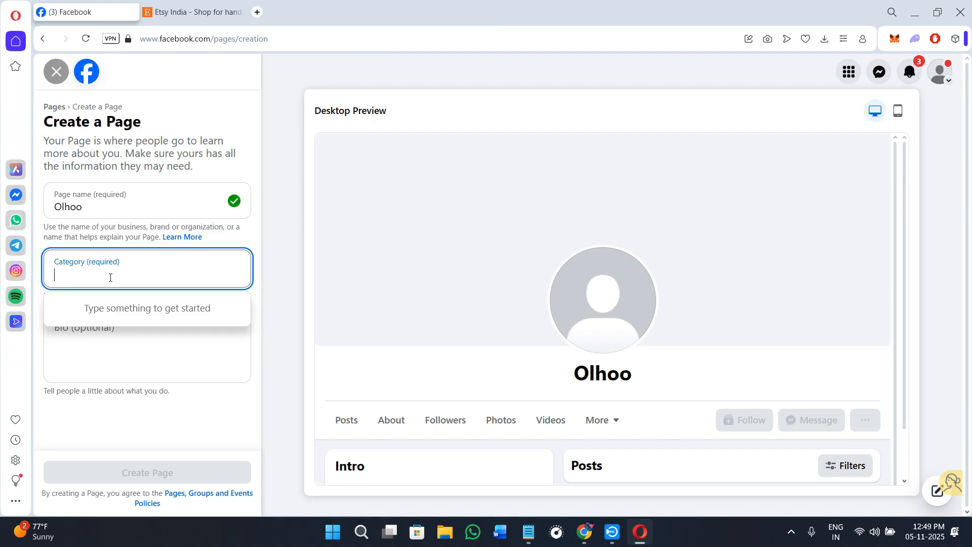
text(shopi)
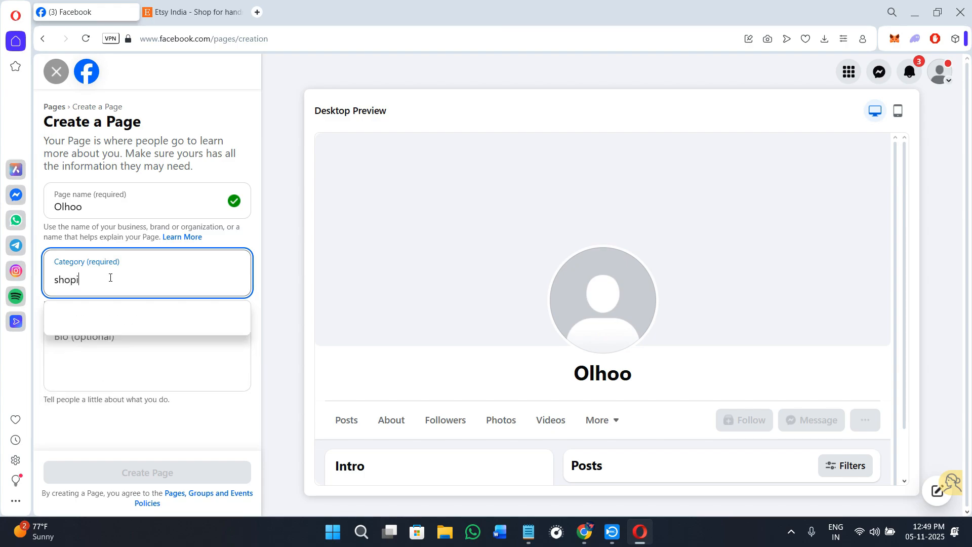
key(BackSpace)
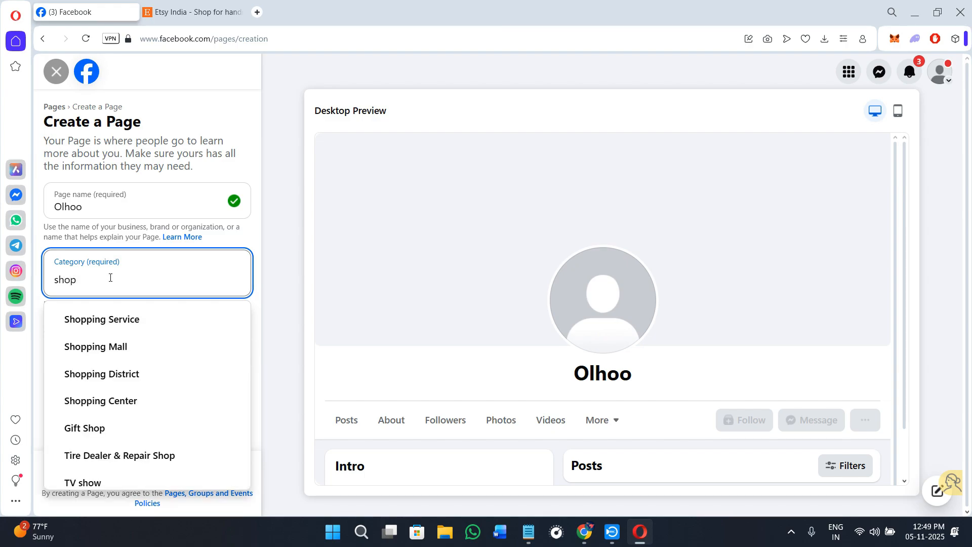
click(146, 322)
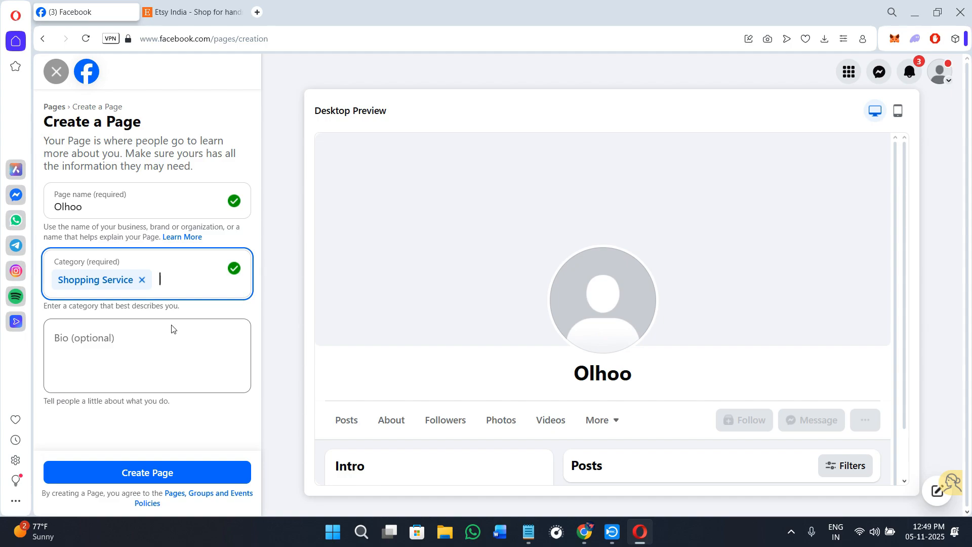
Enter the bio "Handmade jewelry & custom gifts. Delivery worldwide." and create the Page
click(139, 345)
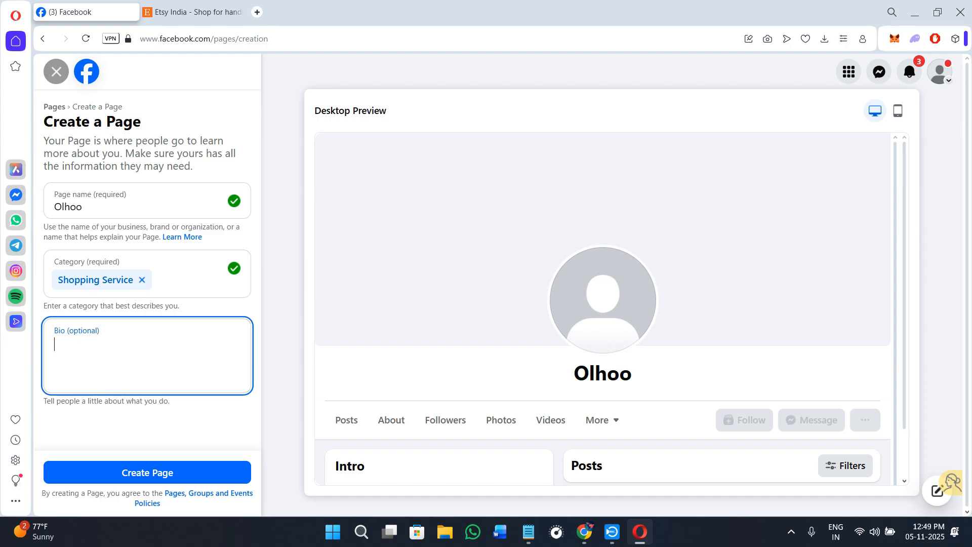
key(alt+Tab)
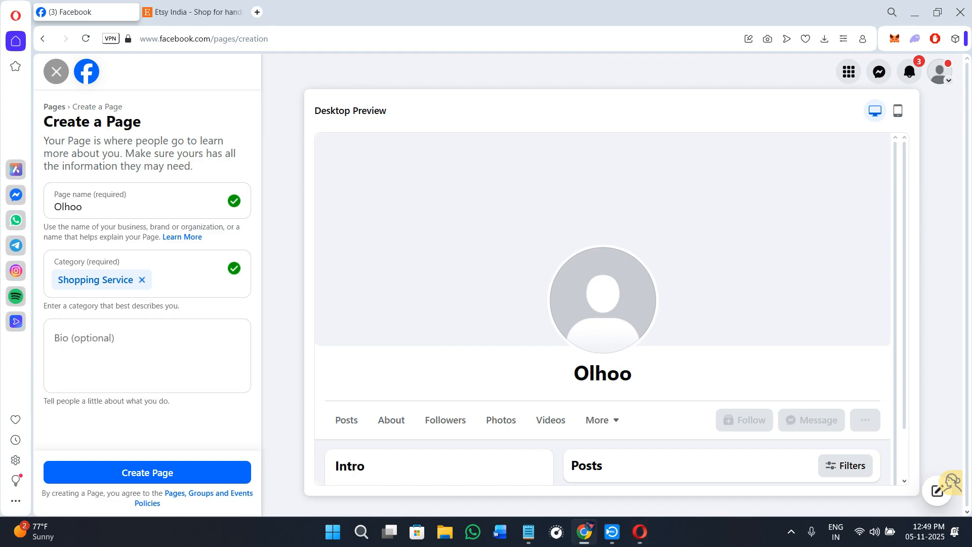
click(96, 343)
text(Handmade jewelry & custom gifts. Delivery worldwide.)
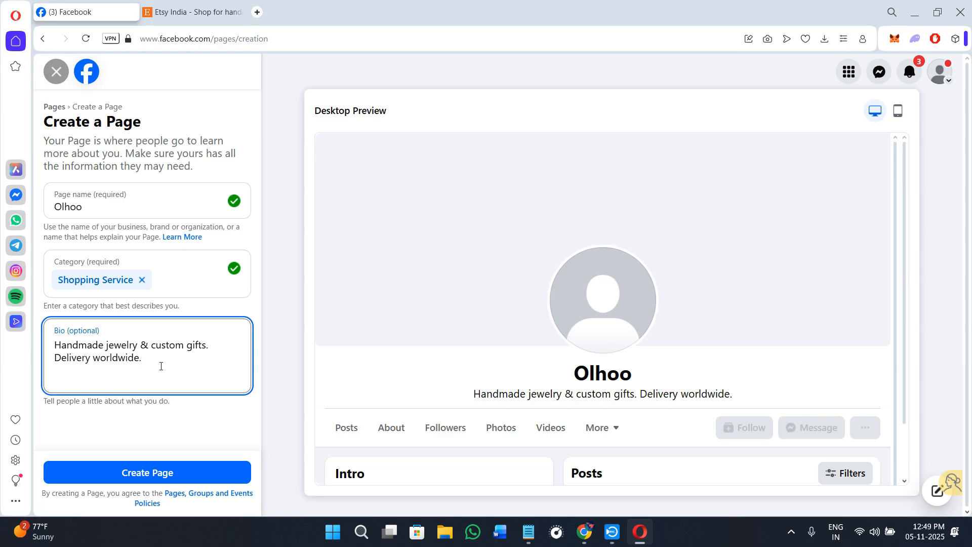
click(170, 474)
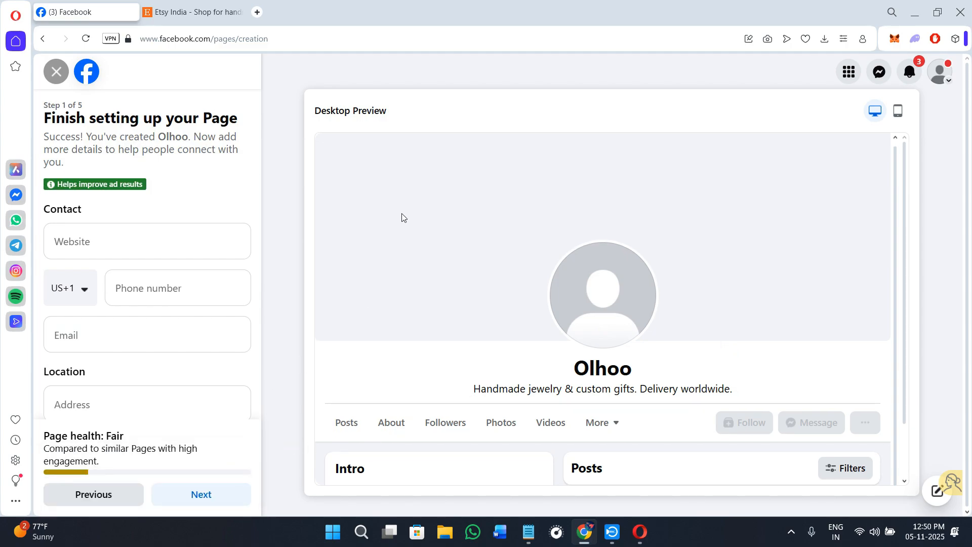
click(86, 39)
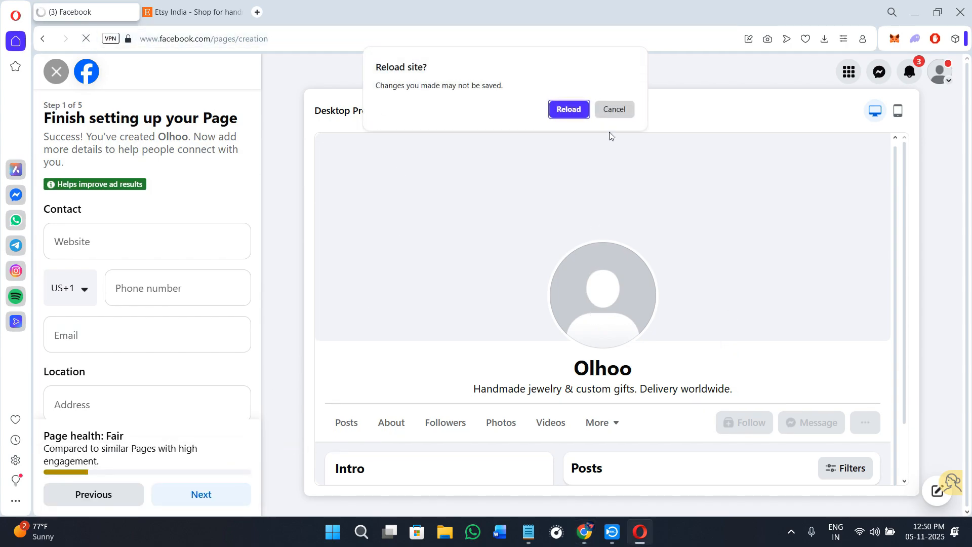
click(614, 110)
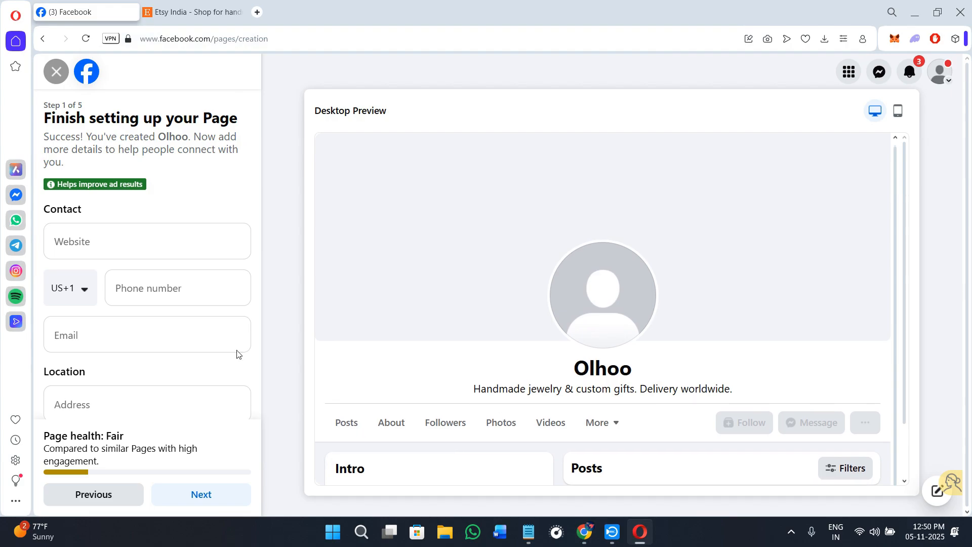
click(98, 243)
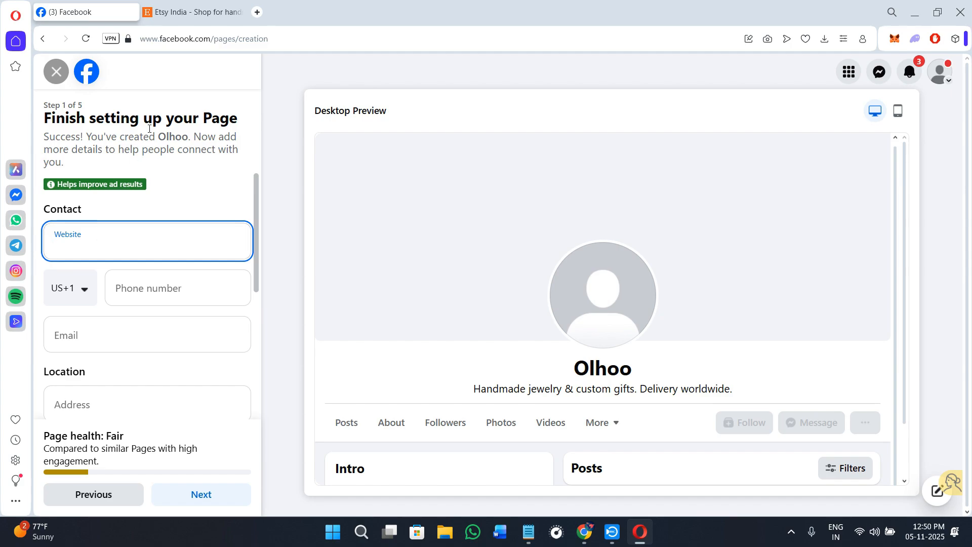
click(184, 11)
scroll(274, 152, up, 7)
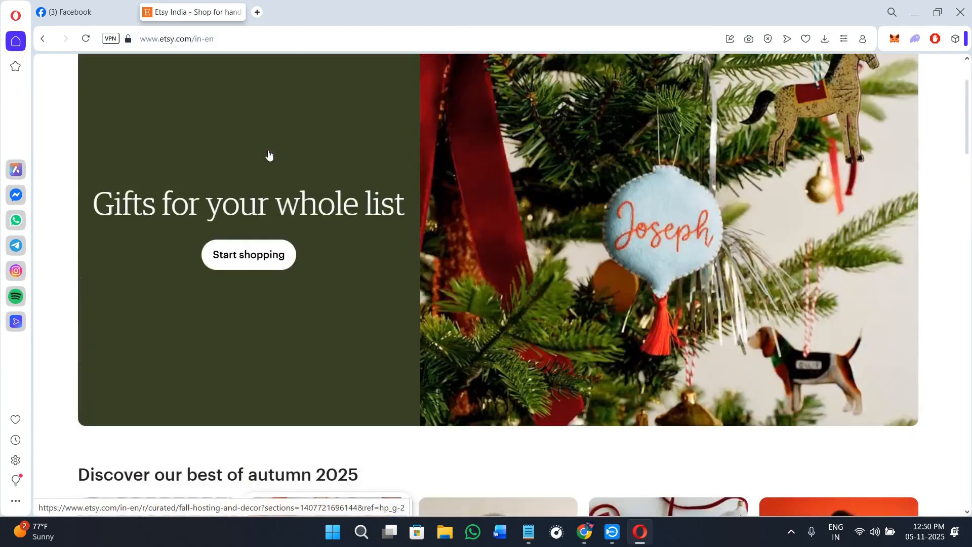
scroll(366, 124, up, 2)
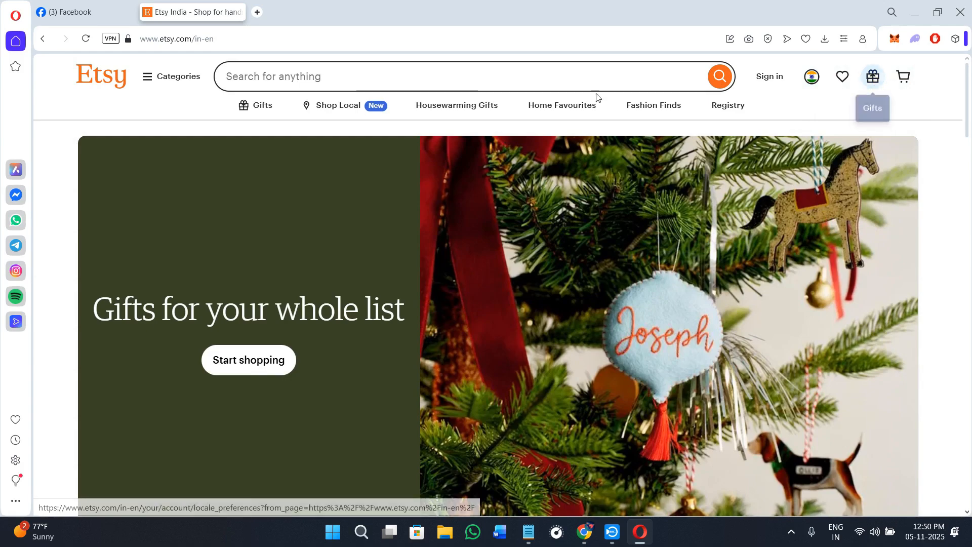
click(269, 38)
drag(269, 38, 2, 39)
key(ctrl+c)
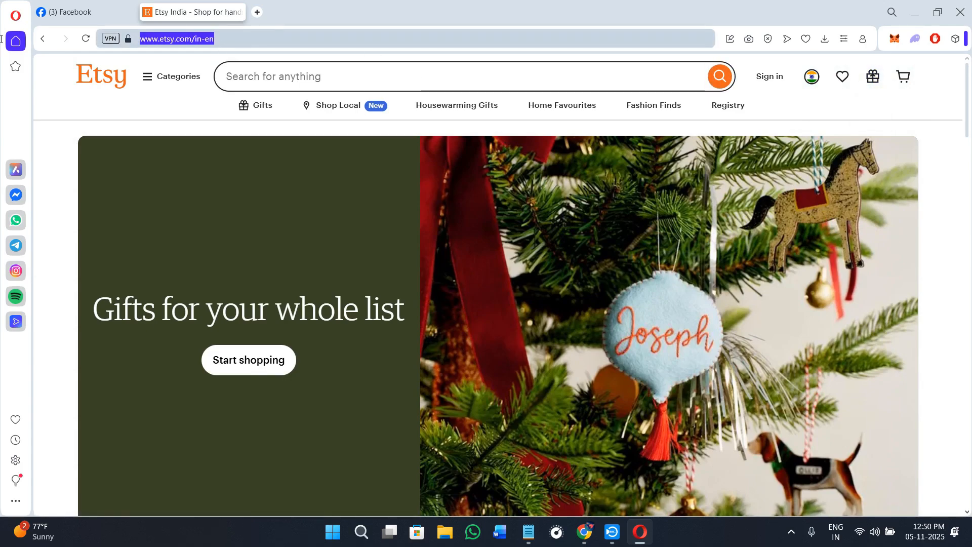
click(83, 12)
click(120, 249)
key(ctrl+v)
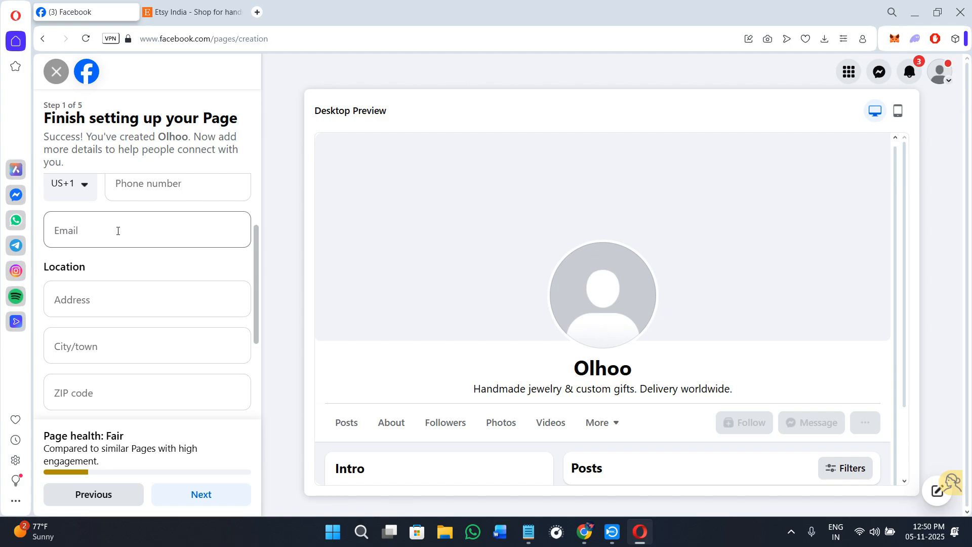
Set the Page's hours to Always open and continue to the Customize your Page stage
scroll(128, 241, down, 2)
scroll(174, 286, up, 2)
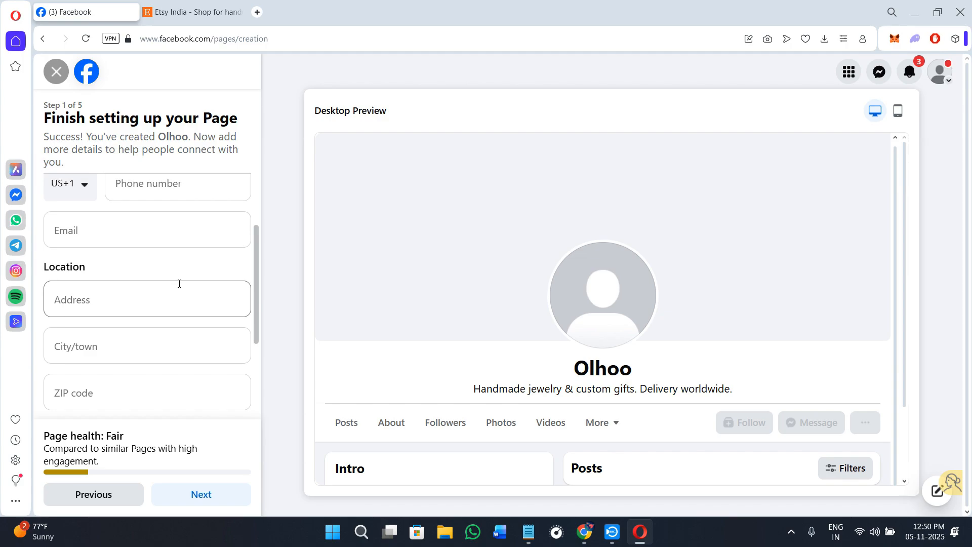
scroll(179, 283, down, 3)
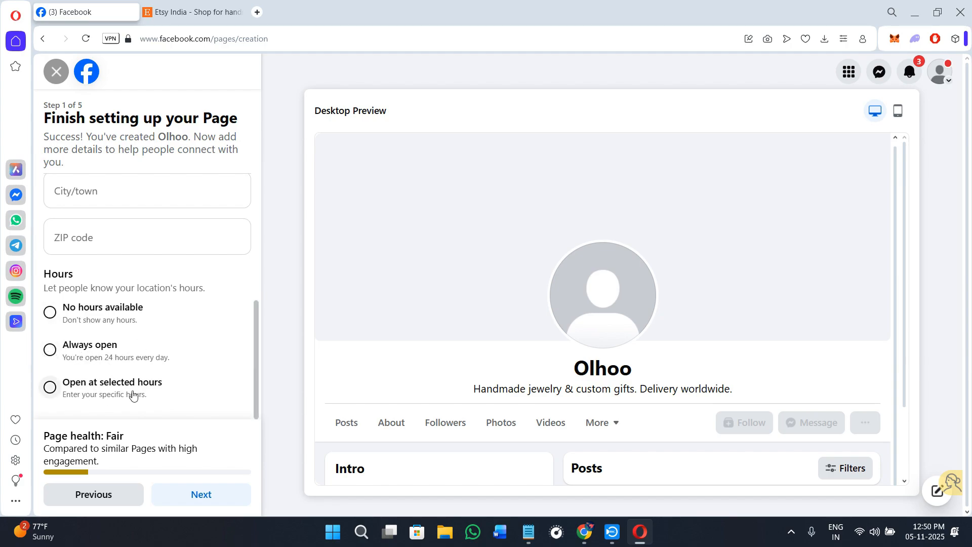
click(50, 349)
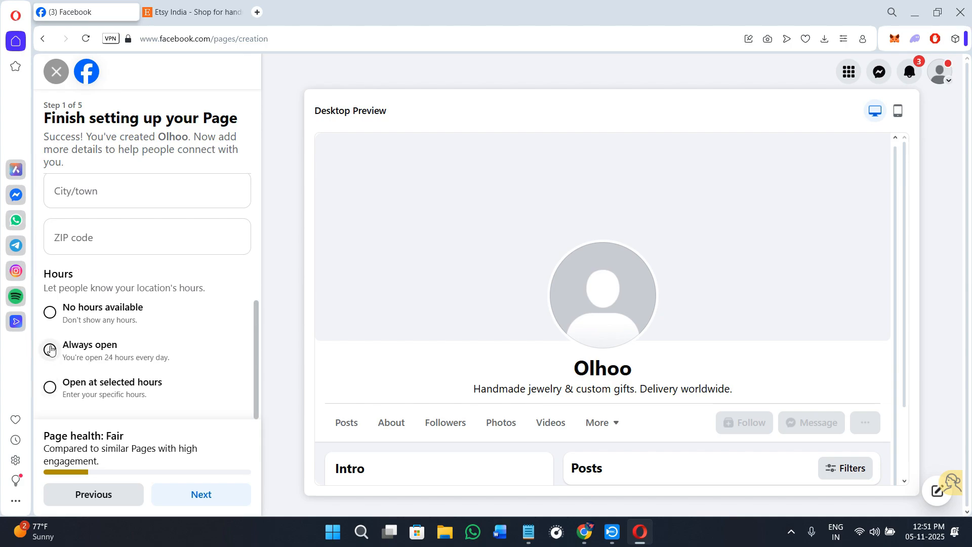
click(212, 496)
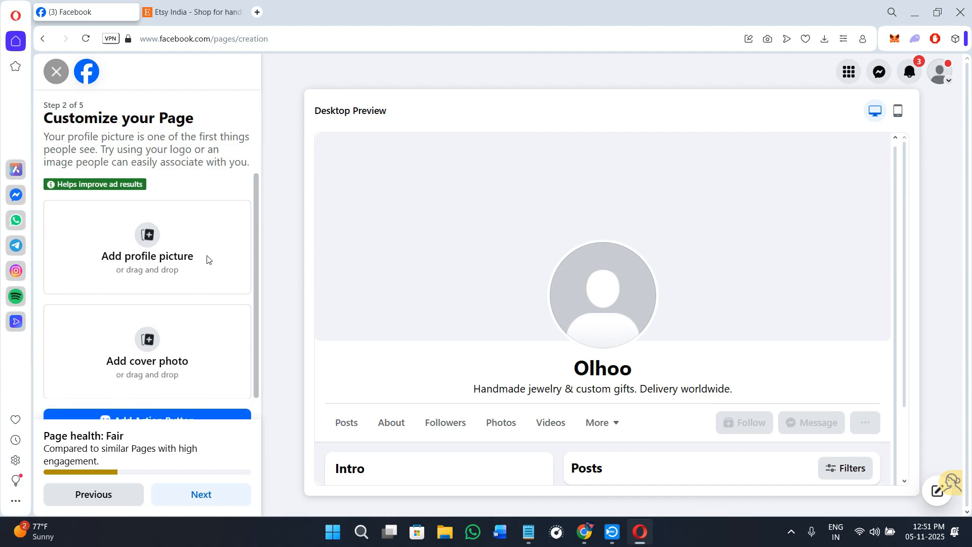
Add the gothic wallpaper as the profile picture and the TOPICAP T-shirt image as the cover photo, and continue to the WhatsApp stage
click(149, 238)
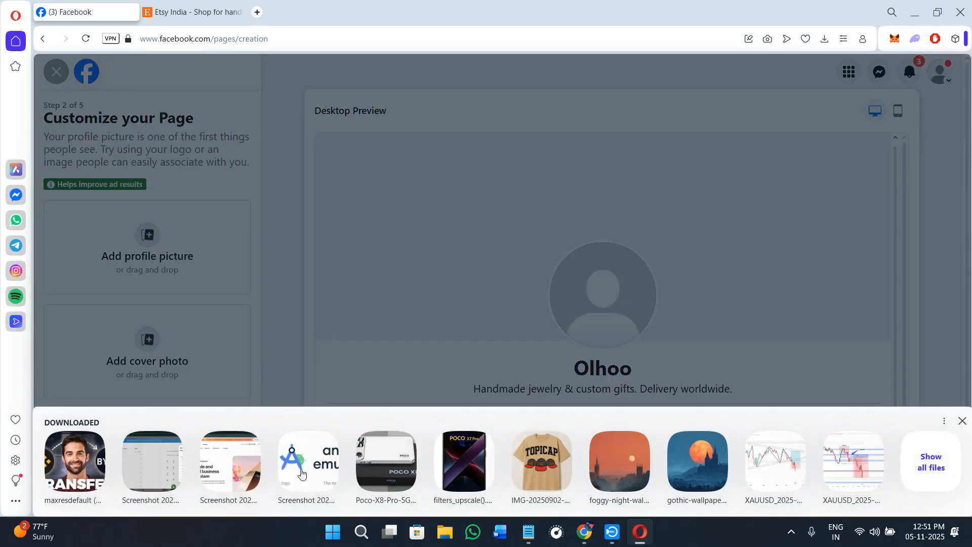
click(678, 467)
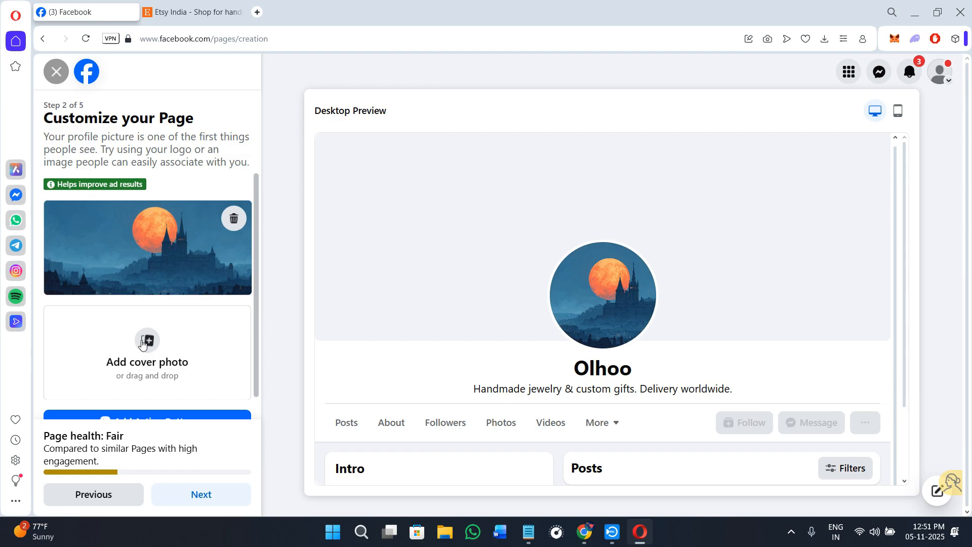
click(142, 344)
click(629, 457)
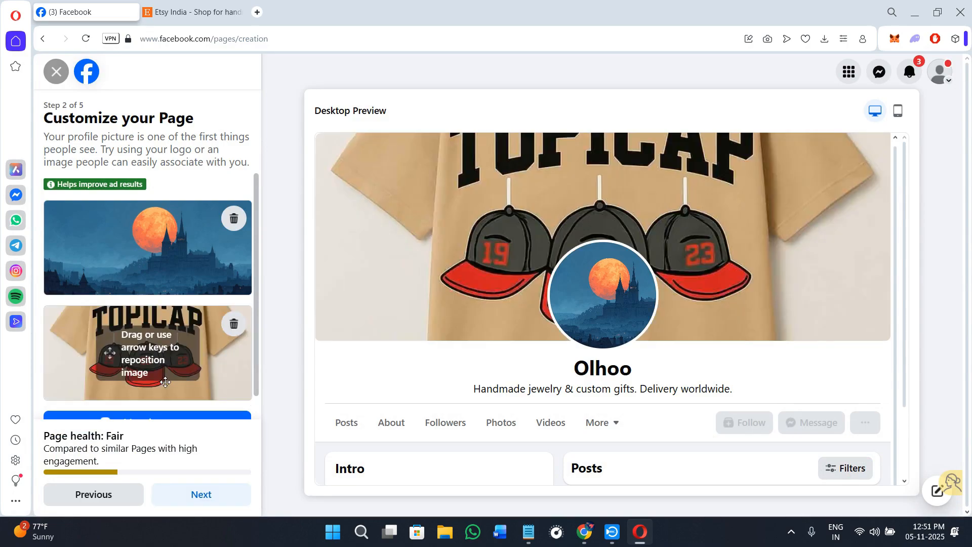
scroll(238, 413, down, 1)
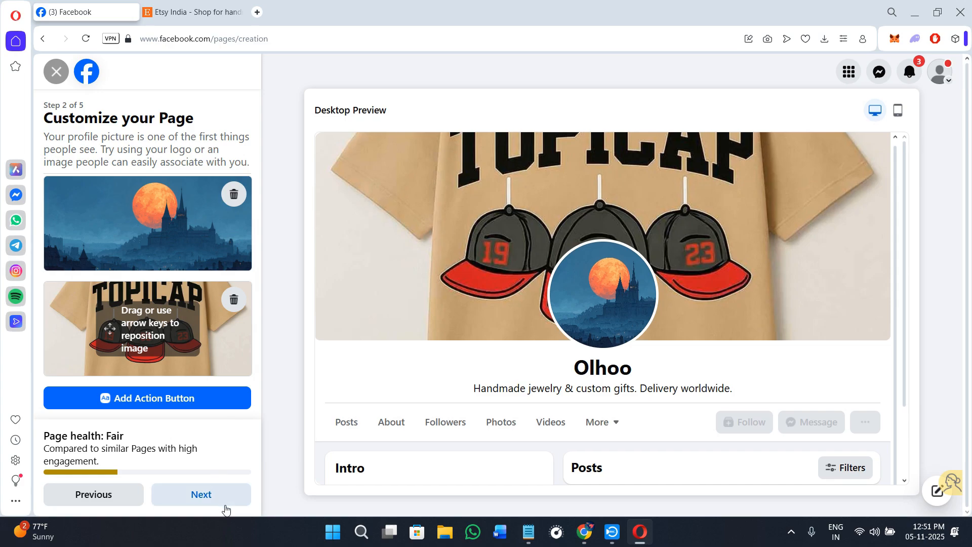
click(201, 494)
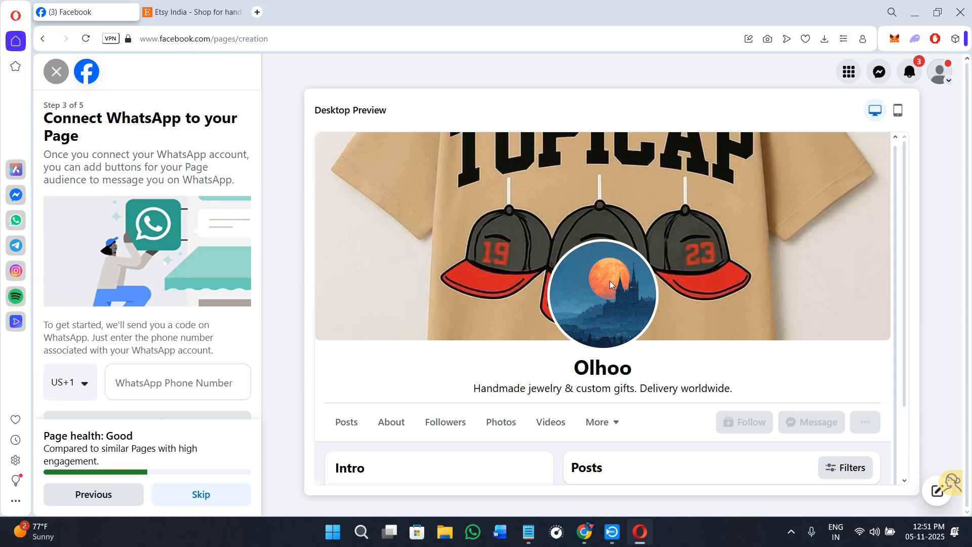
Skip the WhatsApp connection, finish the remaining Page setup stages with their default options, and dismiss the profile-switch notice
scroll(184, 410, down, 1)
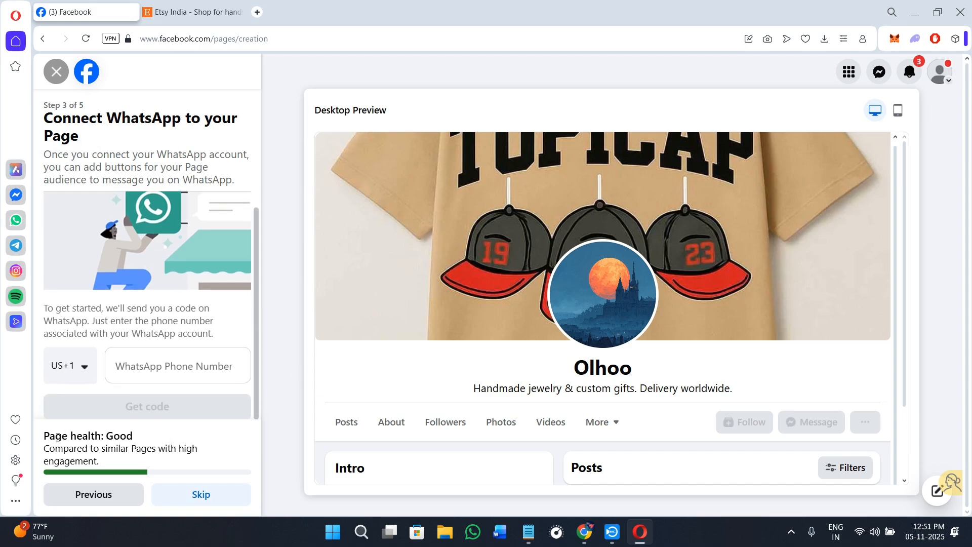
drag(44, 435, 133, 436)
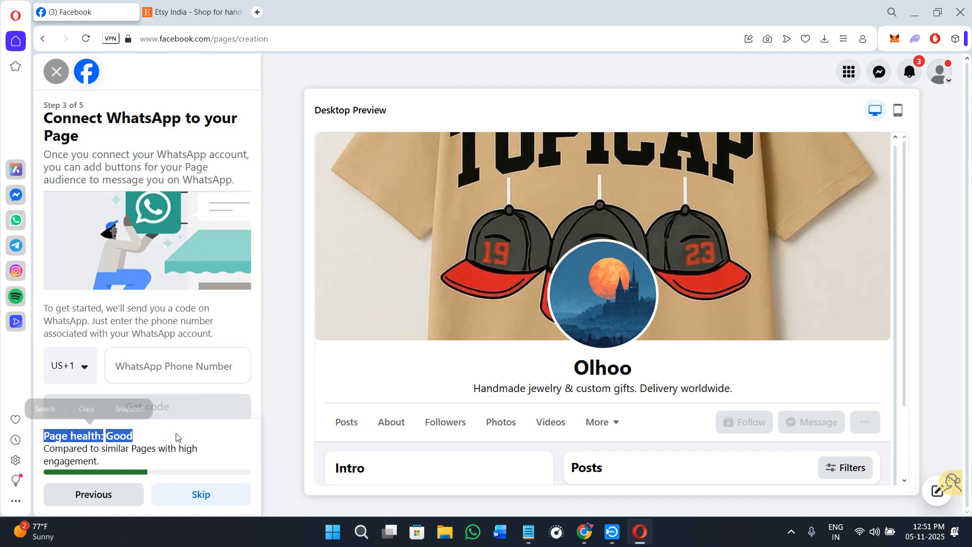
click(214, 502)
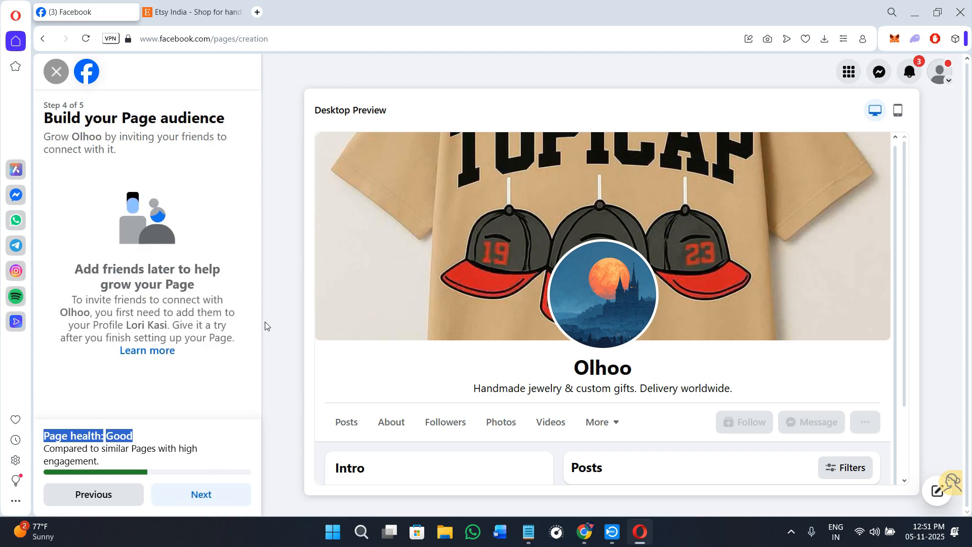
click(219, 494)
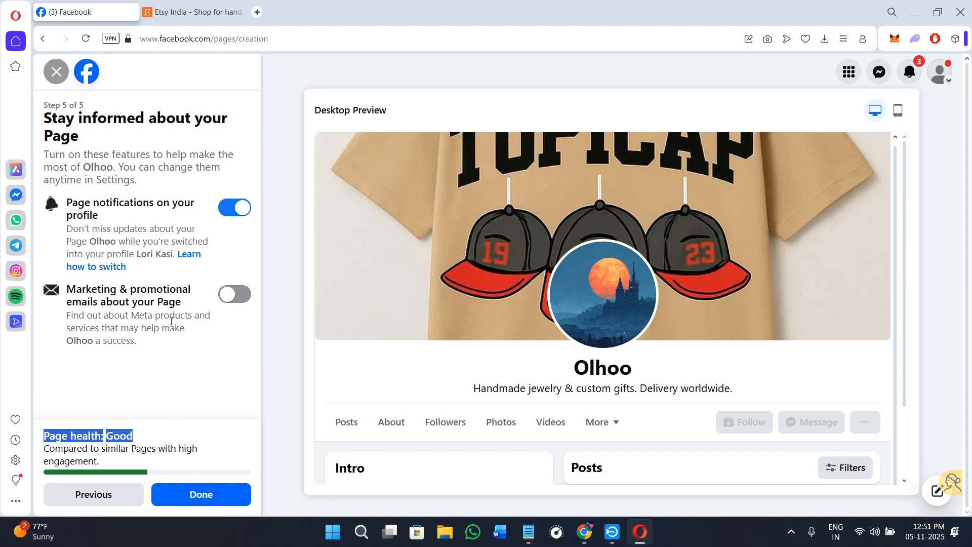
click(205, 506)
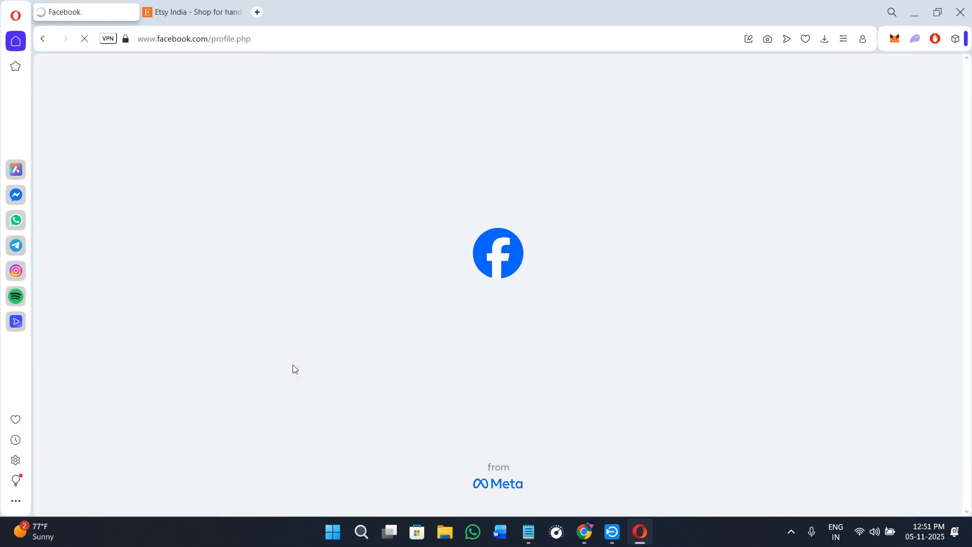
scroll(293, 369, down, 4)
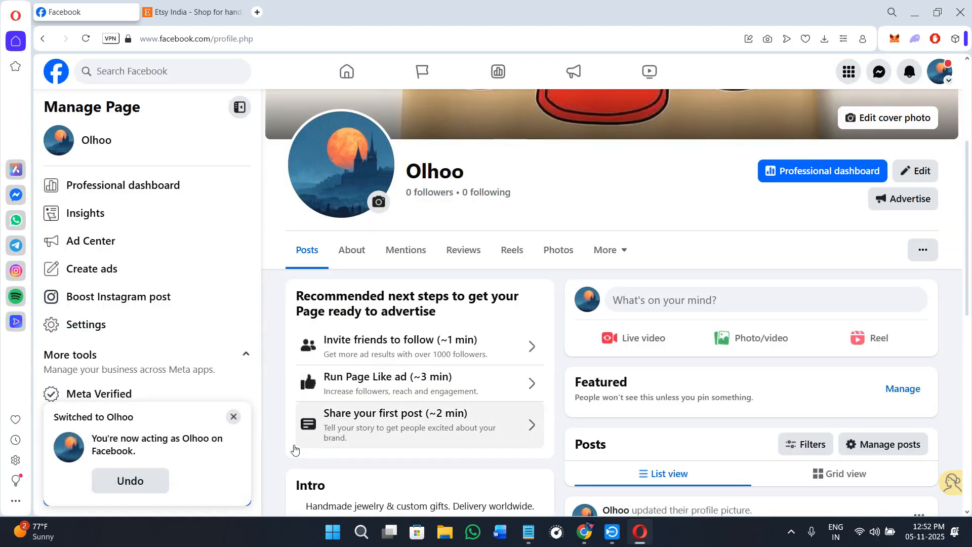
click(234, 416)
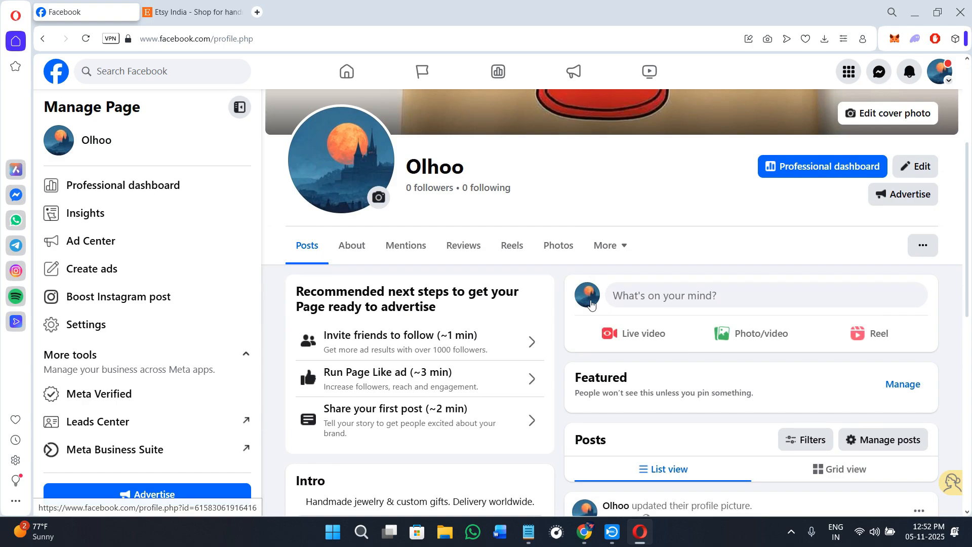
Look over the Page's Professional dashboard, including insights, content and monetization, and return to the Page
scroll(591, 303, up, 2)
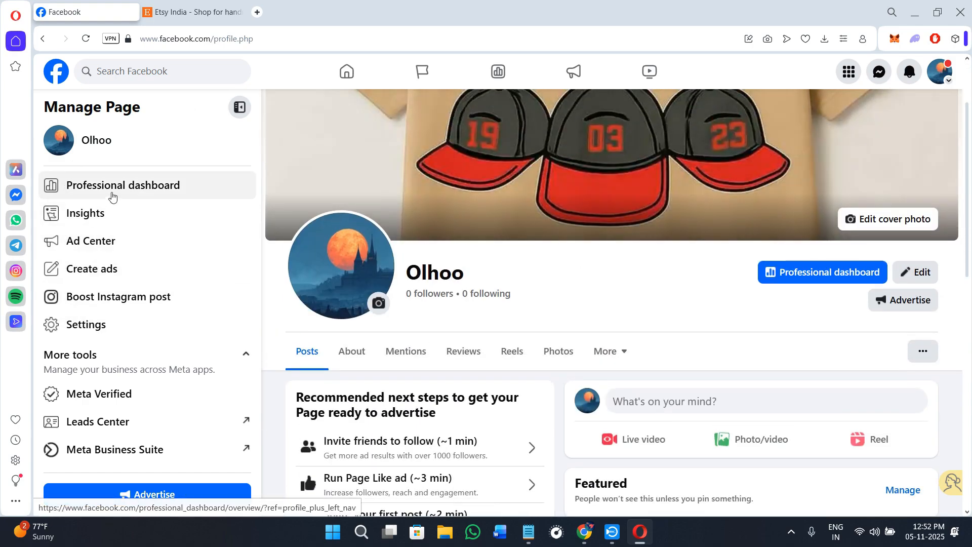
click(113, 195)
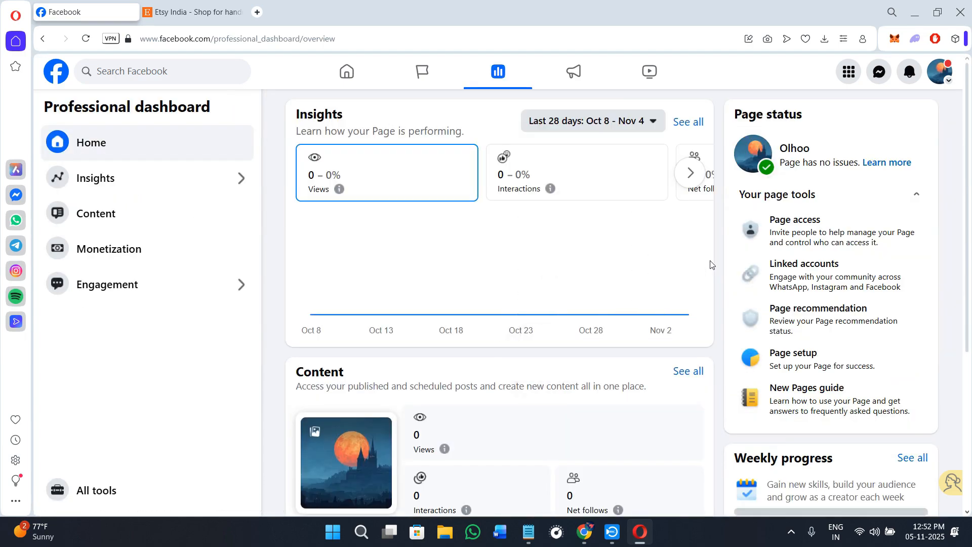
scroll(673, 464, down, 5)
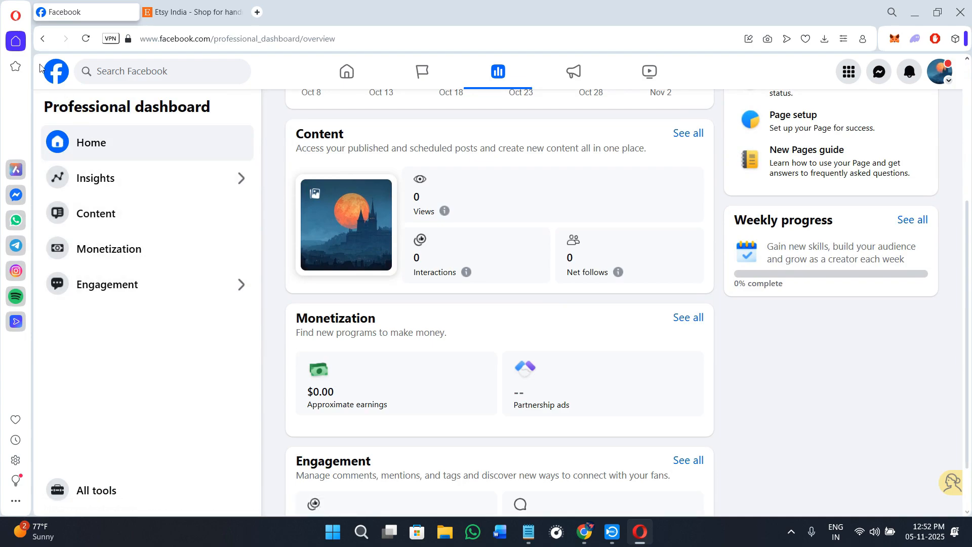
click(42, 38)
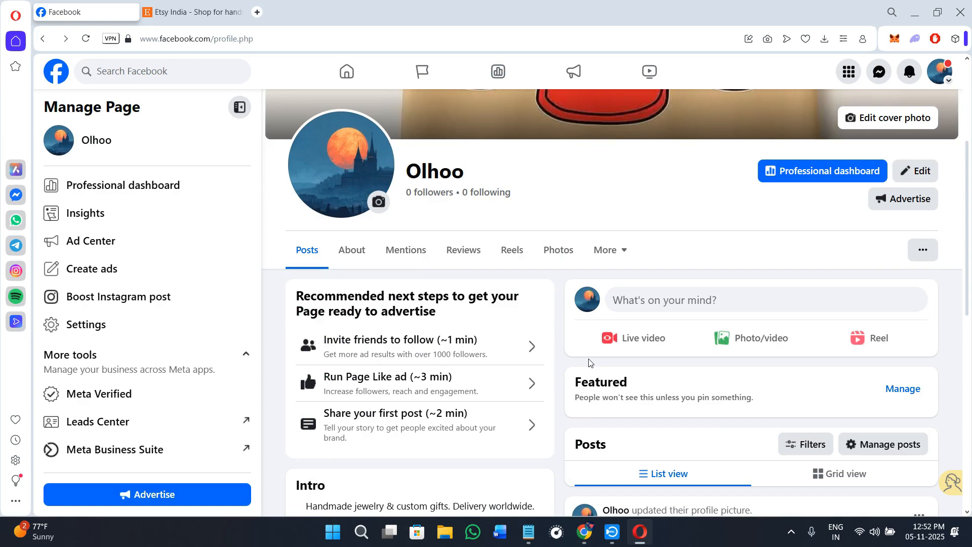
Review the Page's editable pictures, bio, intro and featured sections in Edit Page, and close it without changes
click(922, 171)
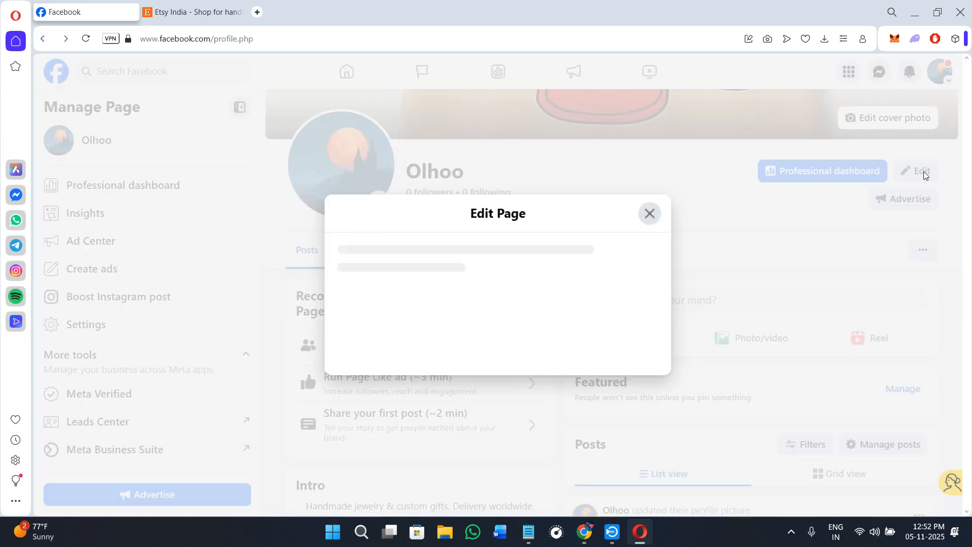
scroll(567, 342, down, 6)
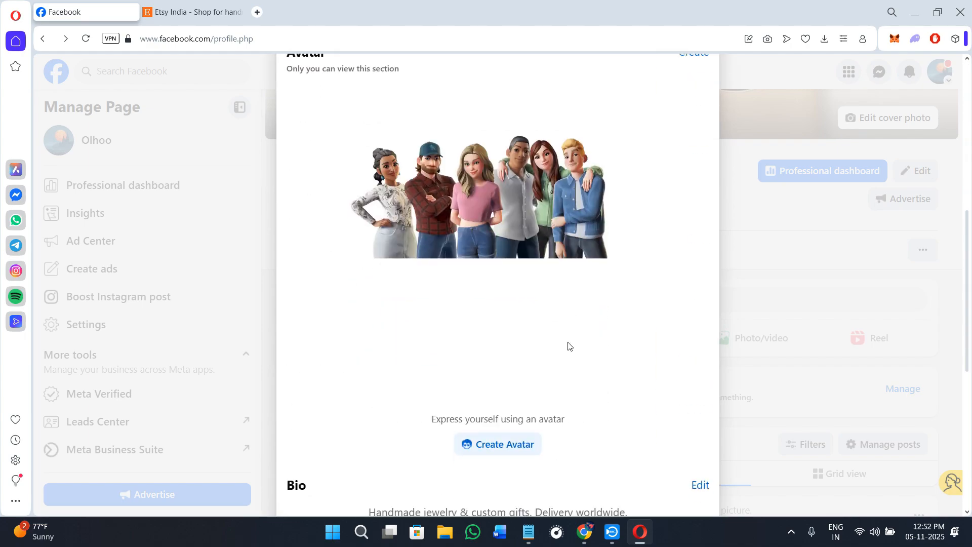
scroll(569, 346, down, 8)
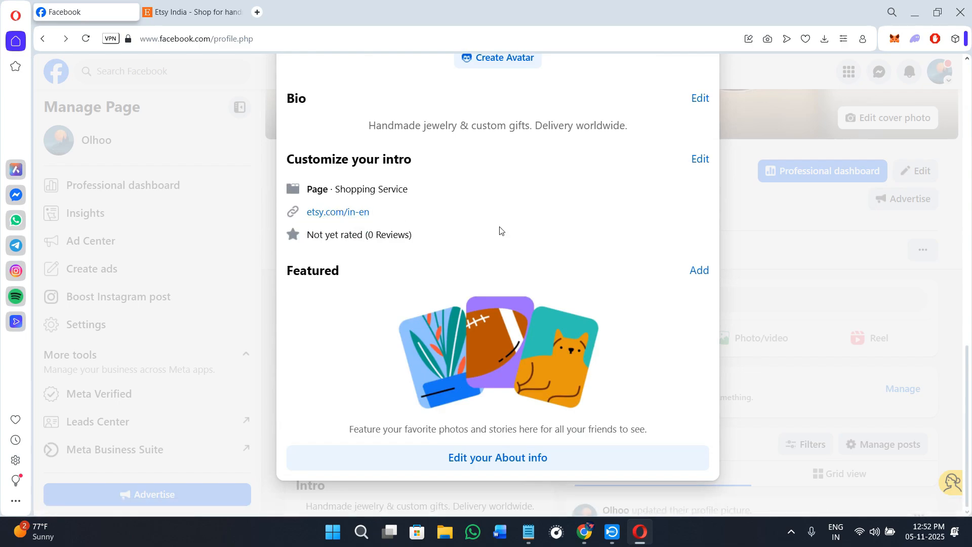
scroll(499, 231, up, 4)
scroll(550, 311, up, 8)
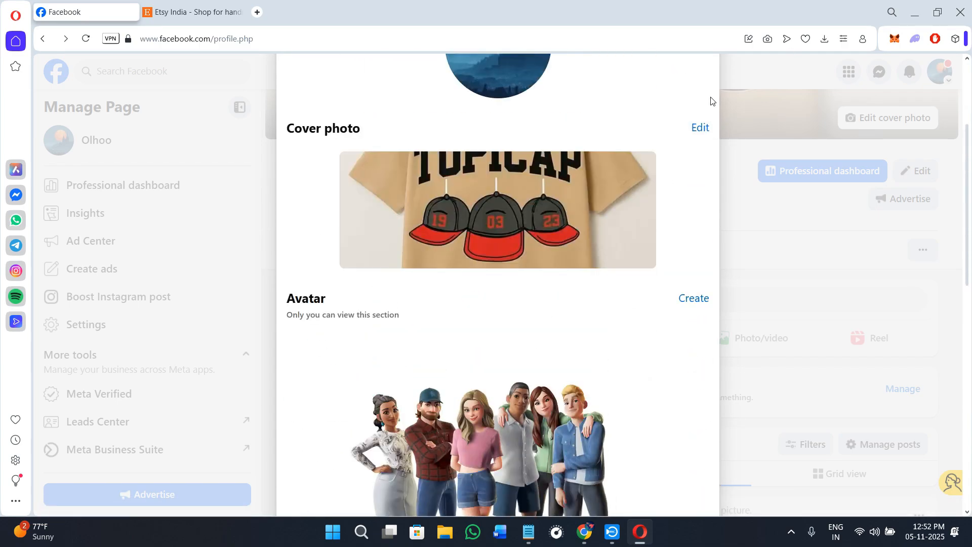
scroll(621, 208, up, 3)
click(697, 103)
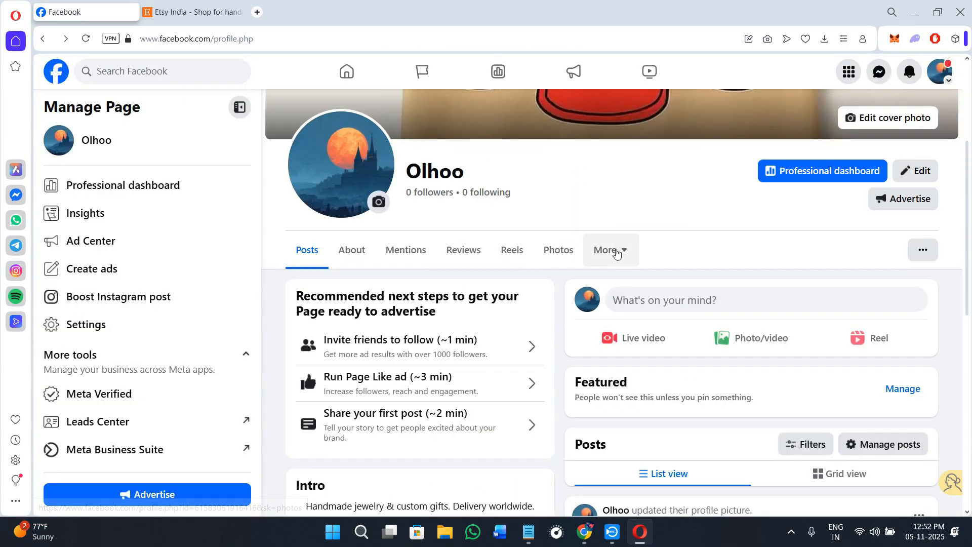
Look through the Page's additional sections, from Live to Manage sections, and close the list
click(616, 252)
scroll(676, 456, down, 2)
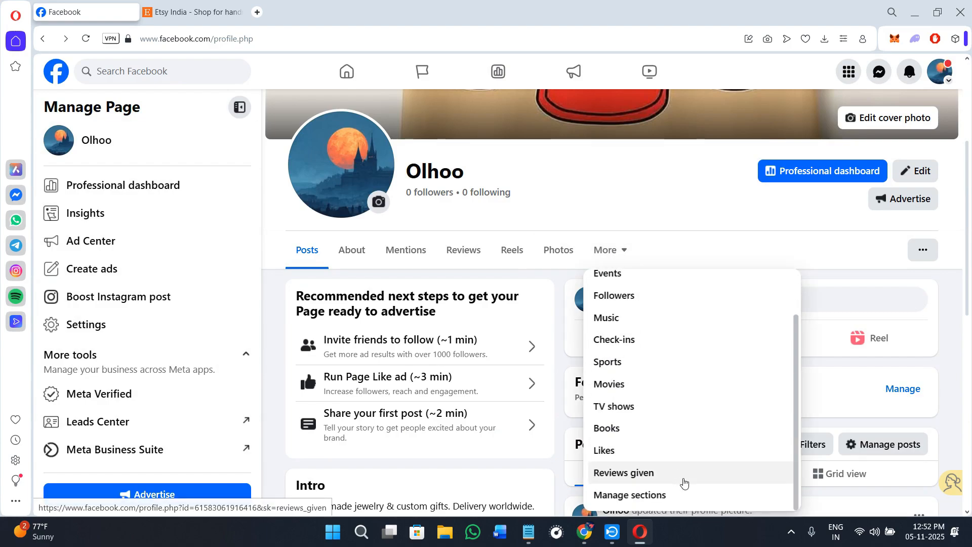
scroll(670, 314, up, 3)
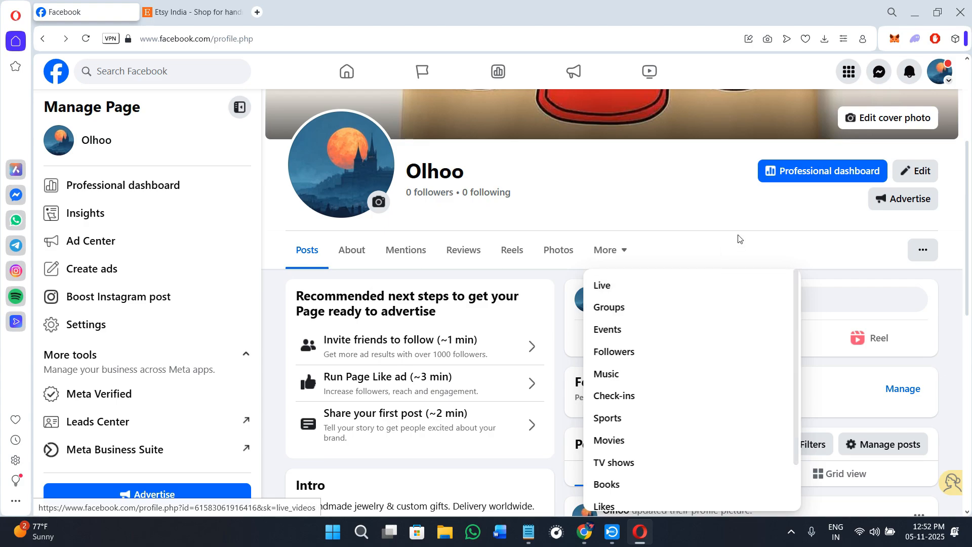
click(753, 225)
Examine the Page's intro, photos and posts, and check the Edit details options without changing anything
scroll(729, 332, down, 4)
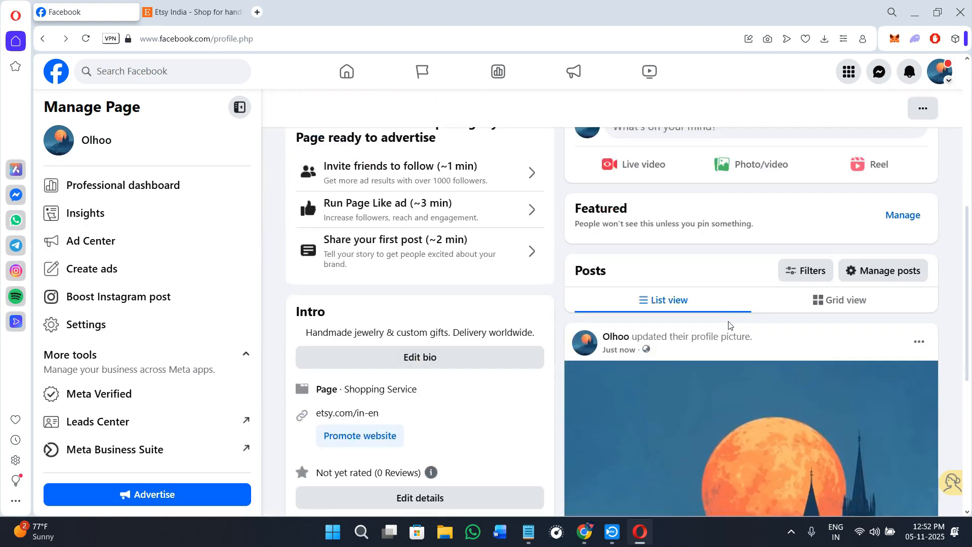
scroll(729, 332, down, 3)
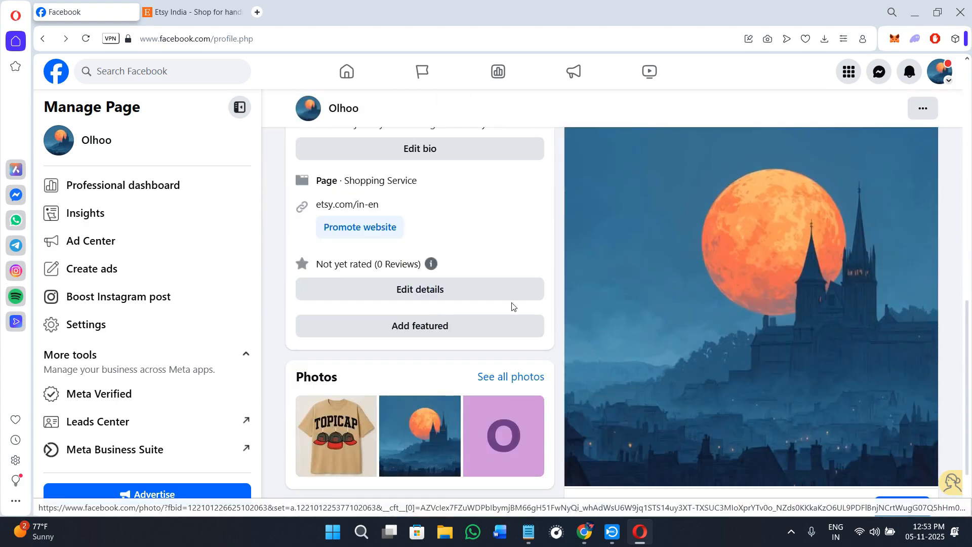
scroll(500, 304, up, 1)
scroll(500, 304, up, 1)
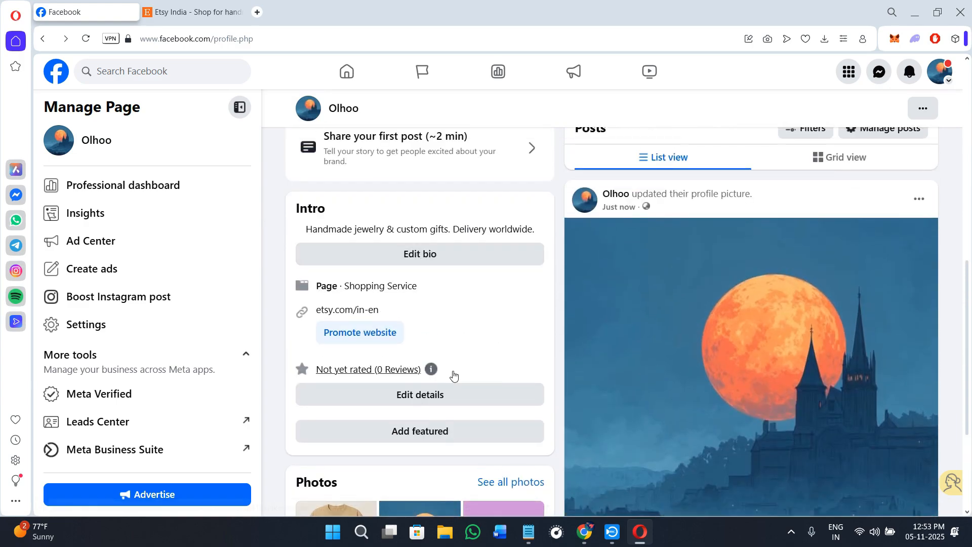
click(420, 399)
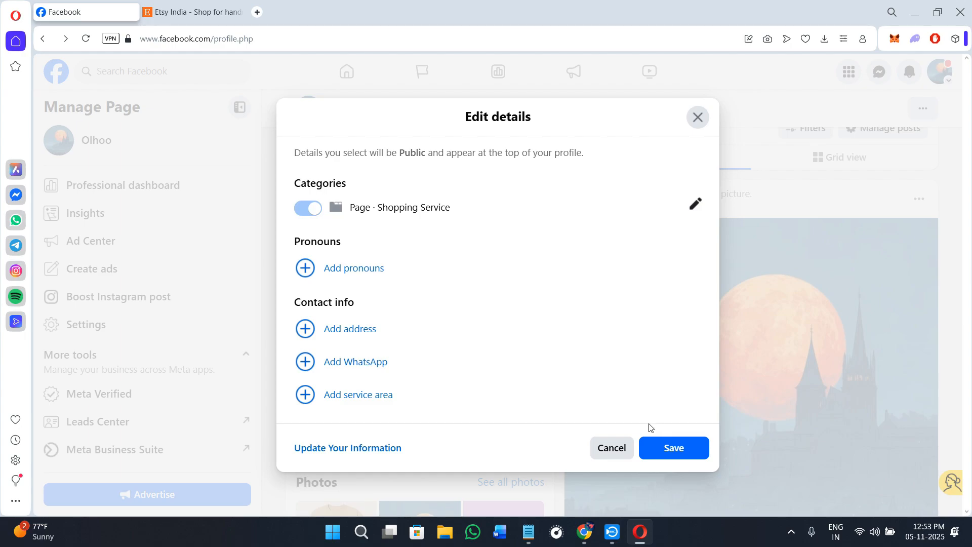
click(689, 117)
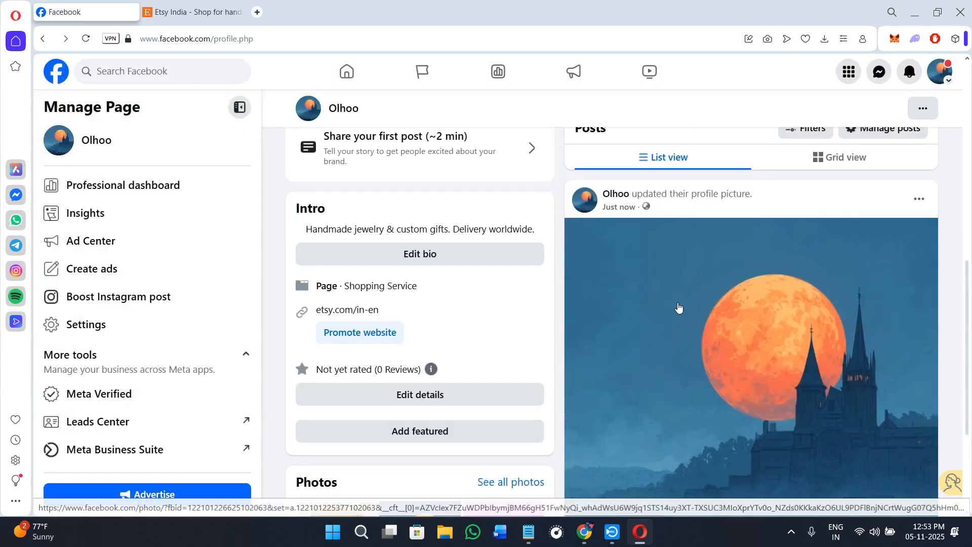
scroll(677, 311, down, 2)
scroll(542, 311, down, 2)
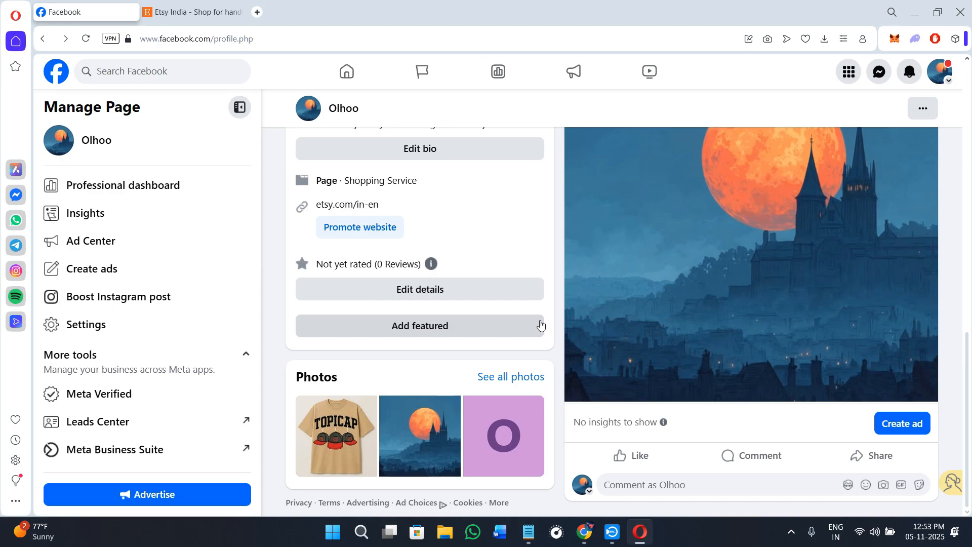
scroll(488, 362, up, 5)
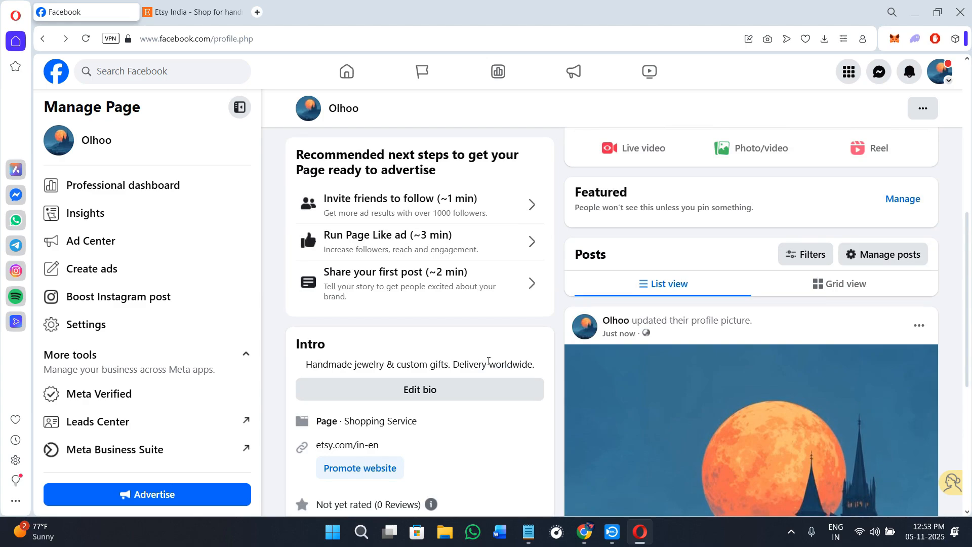
scroll(482, 345, up, 4)
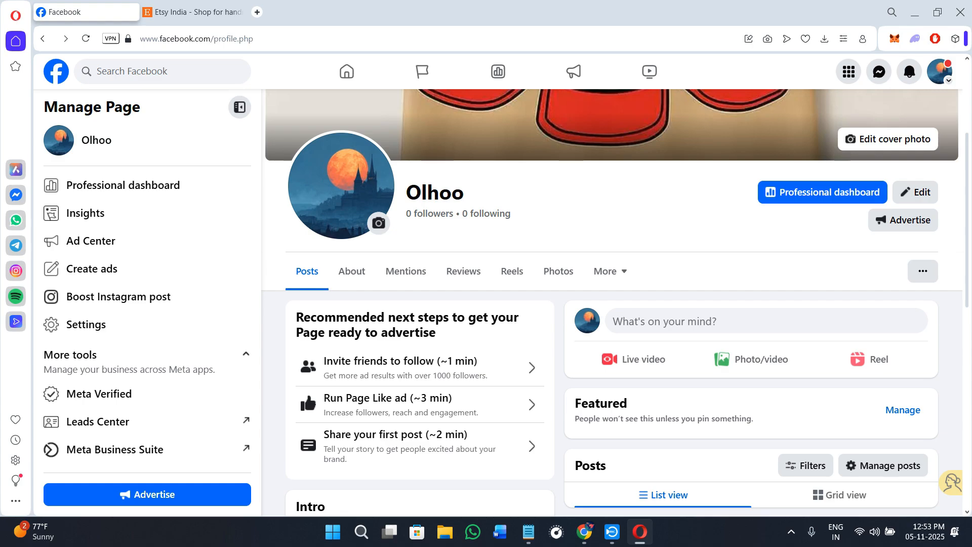
Go to the Facebook home feed, expand the suggested shortcuts, and open Ads Manager
click(57, 71)
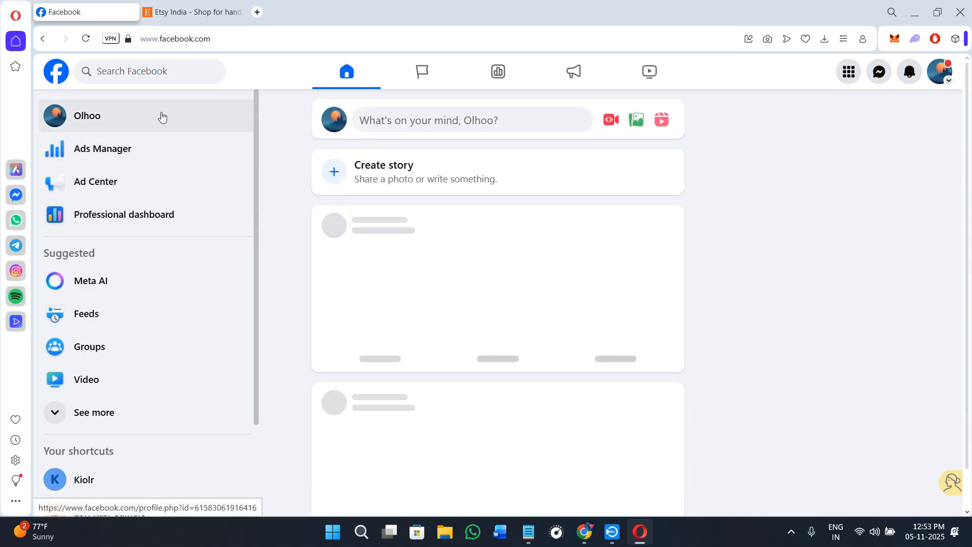
click(138, 413)
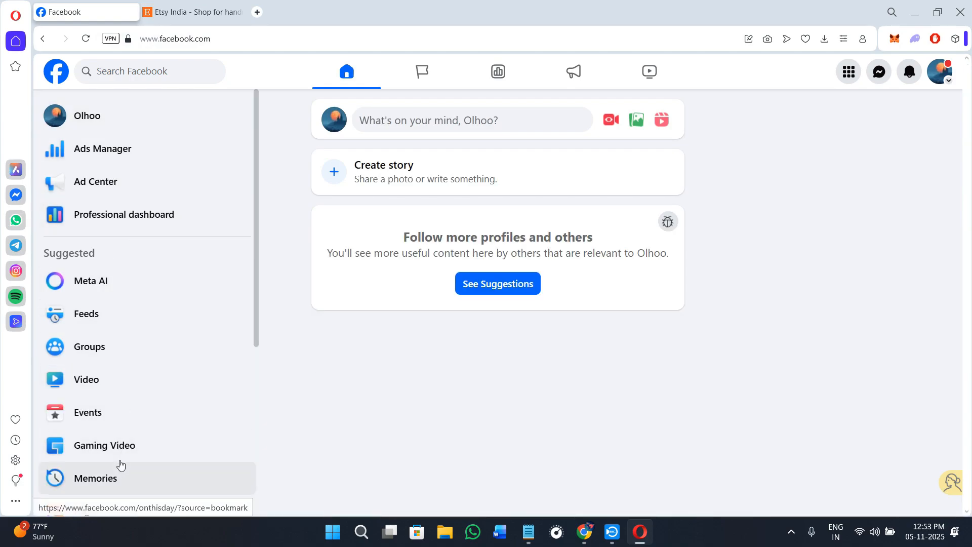
click(116, 149)
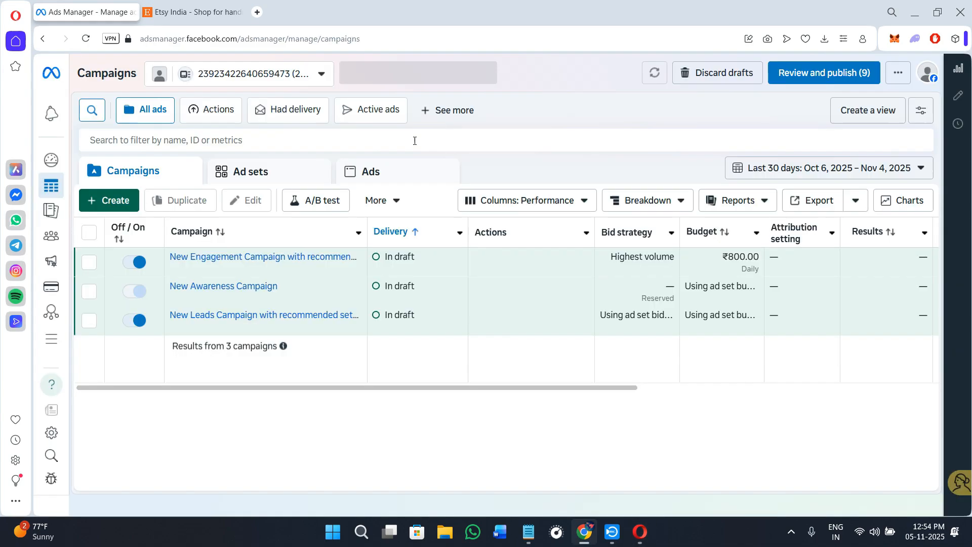
Load business.facebook.com in a new tab, dismissing the notification request, and open the Olhoo Page's summary in the profile settings
click(258, 12)
text(business.facebook.com)
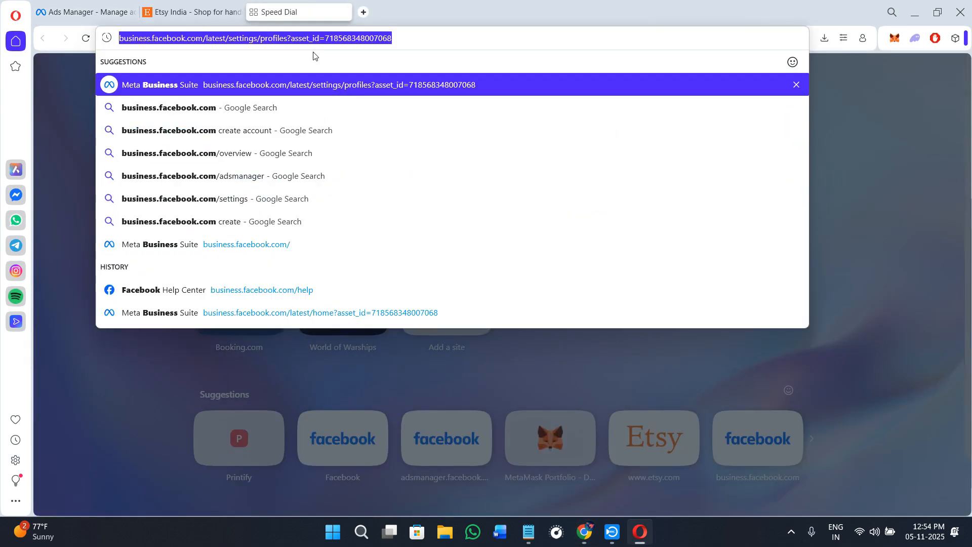
key(BackSpace)
key(Return)
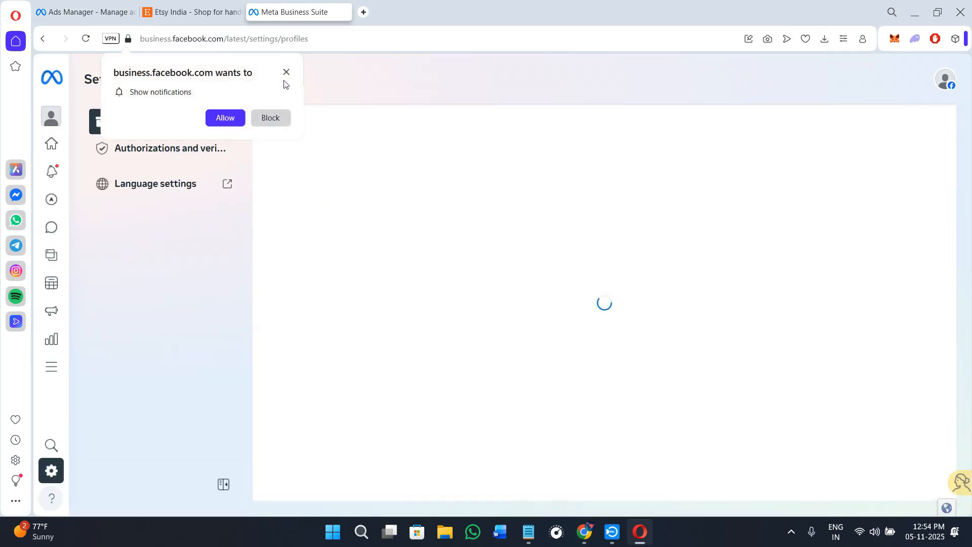
click(286, 72)
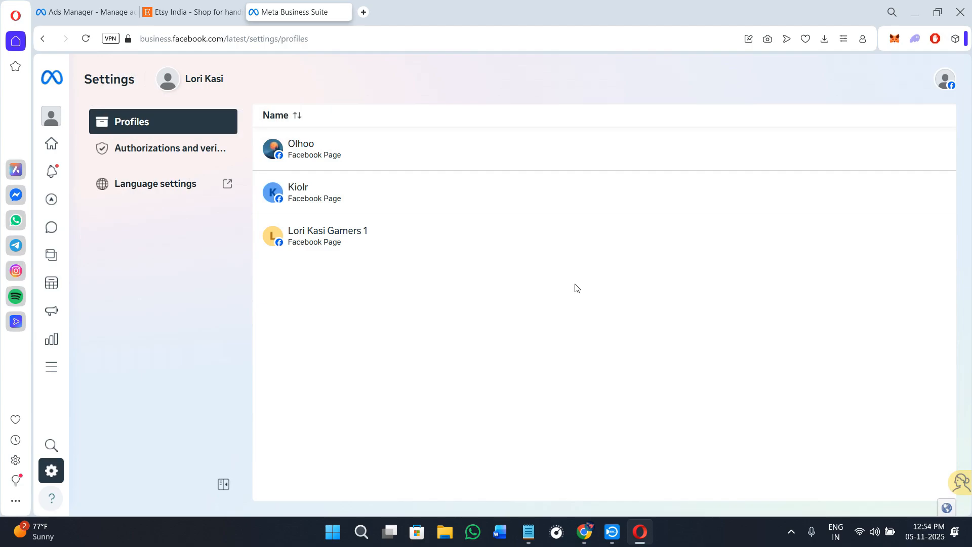
click(402, 159)
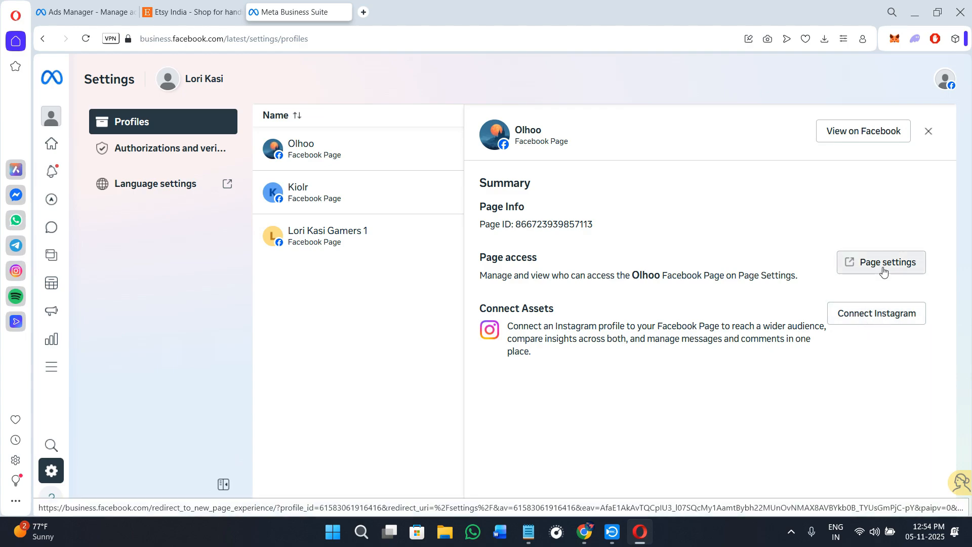
Look through the Etsy home page's seasonal gifts and category sections, and return to the Olhoo summary in Meta Business Suite
click(182, 6)
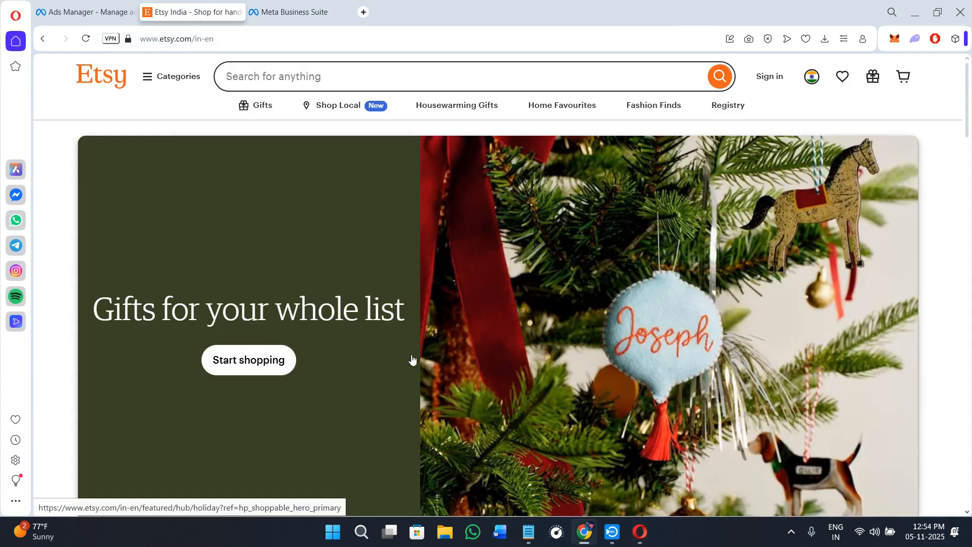
scroll(412, 359, down, 4)
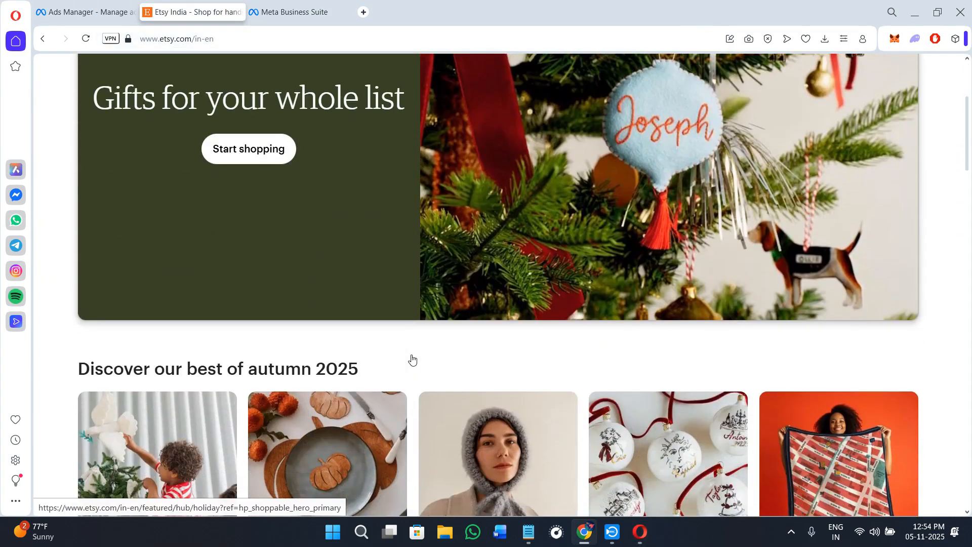
scroll(412, 360, down, 4)
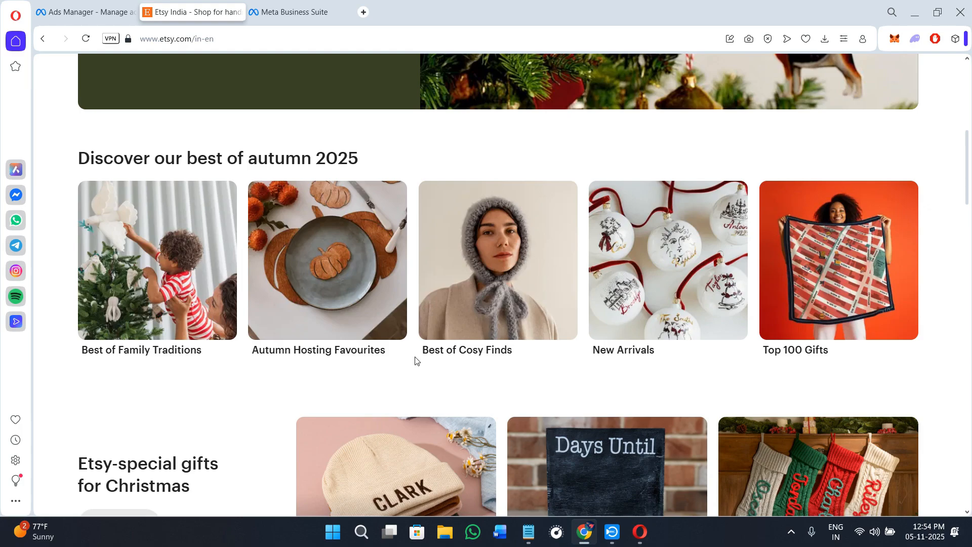
scroll(458, 391, down, 10)
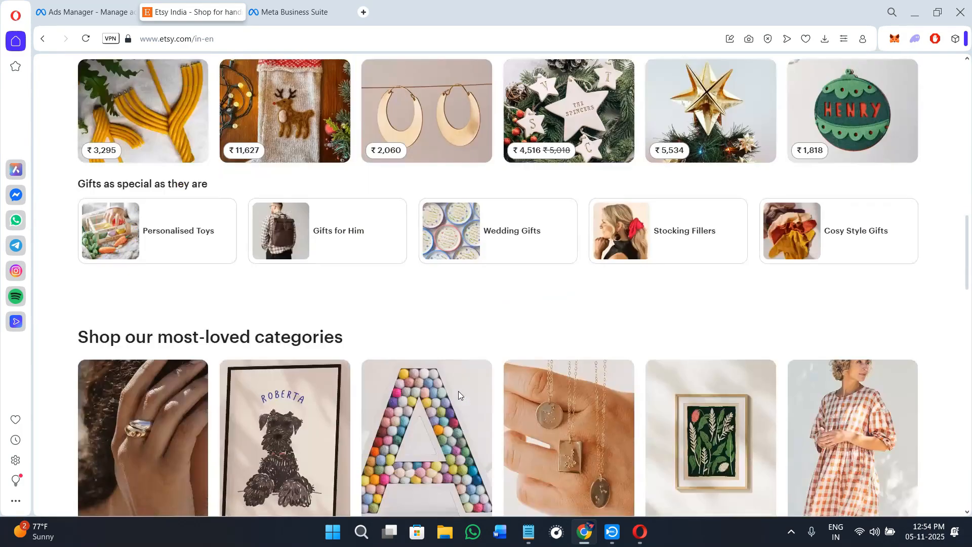
scroll(459, 395, up, 15)
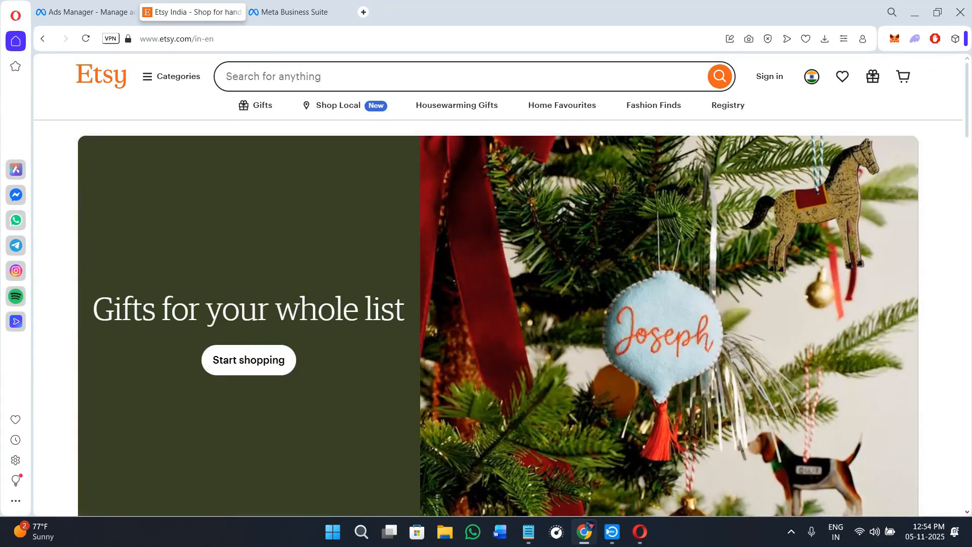
click(270, 5)
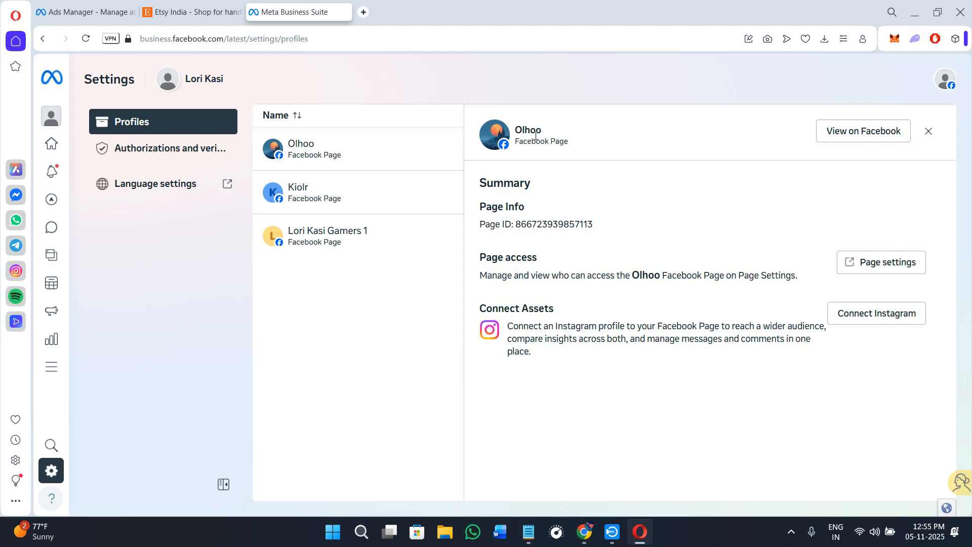
drag(517, 133, 649, 152)
click(649, 152)
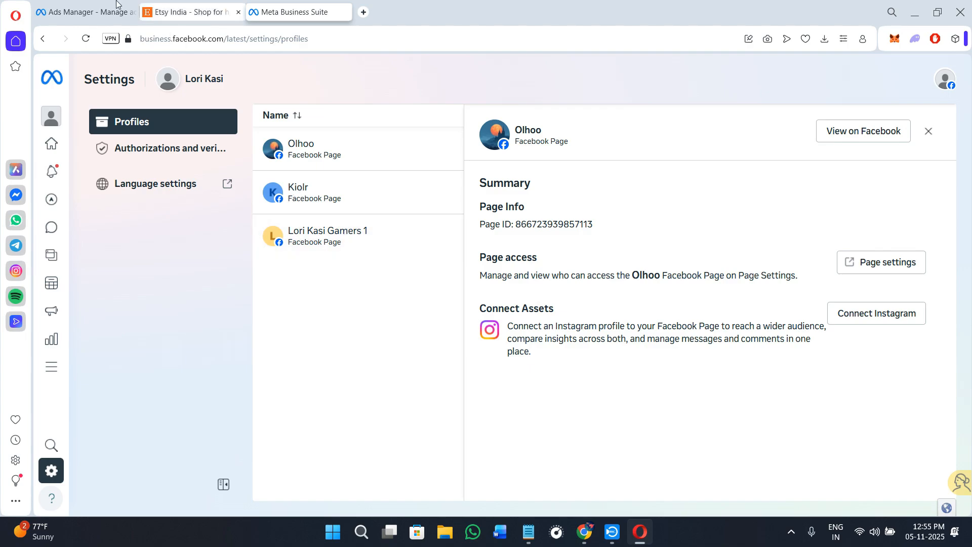
click(87, 8)
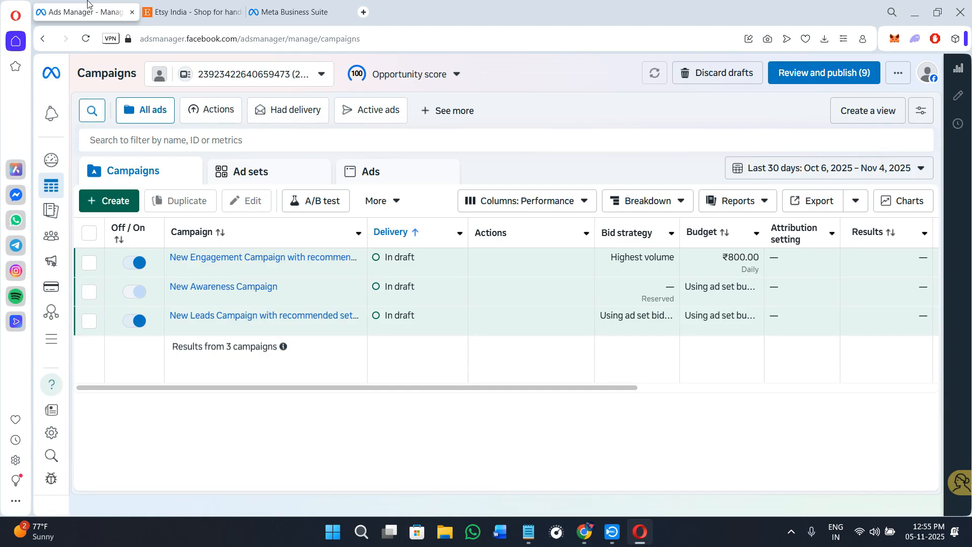
click(151, 9)
click(97, 11)
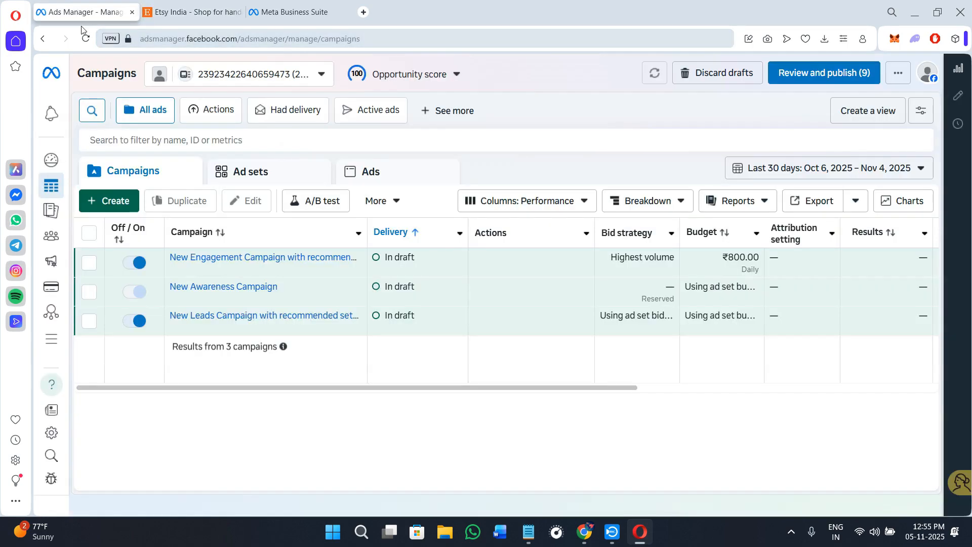
click(43, 39)
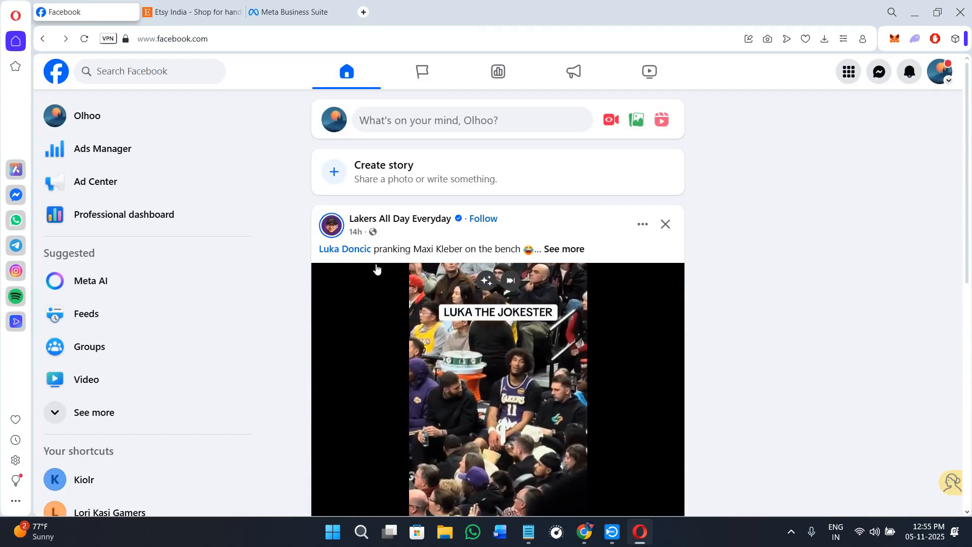
click(945, 81)
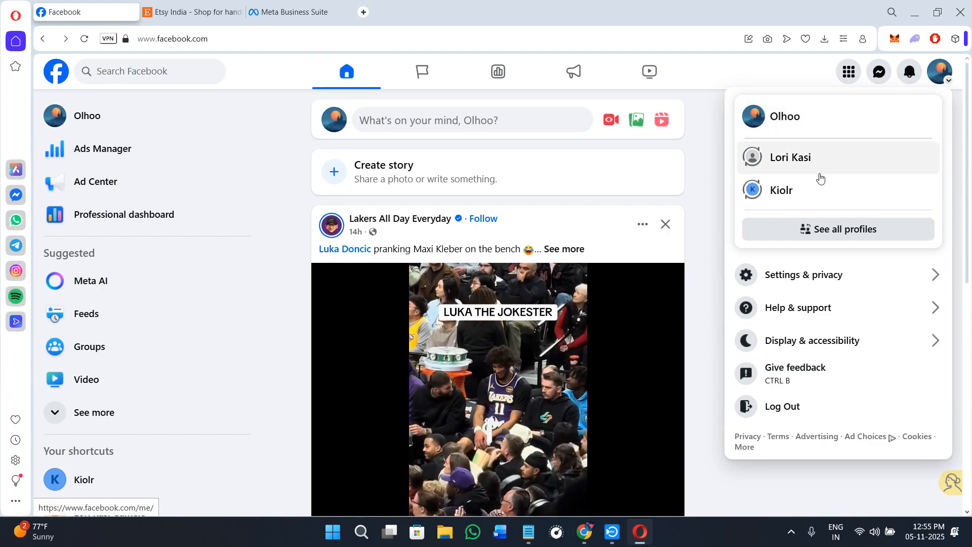
click(797, 126)
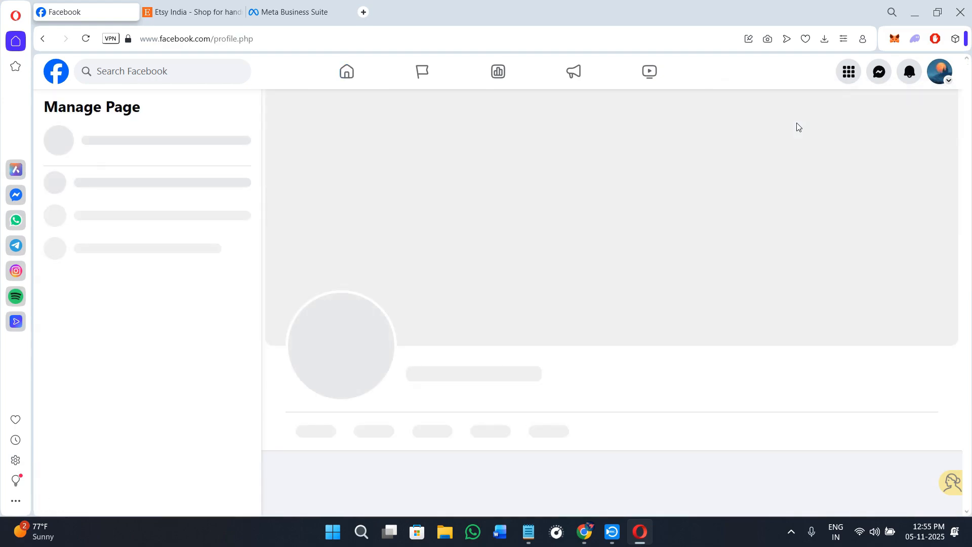
scroll(608, 470, down, 6)
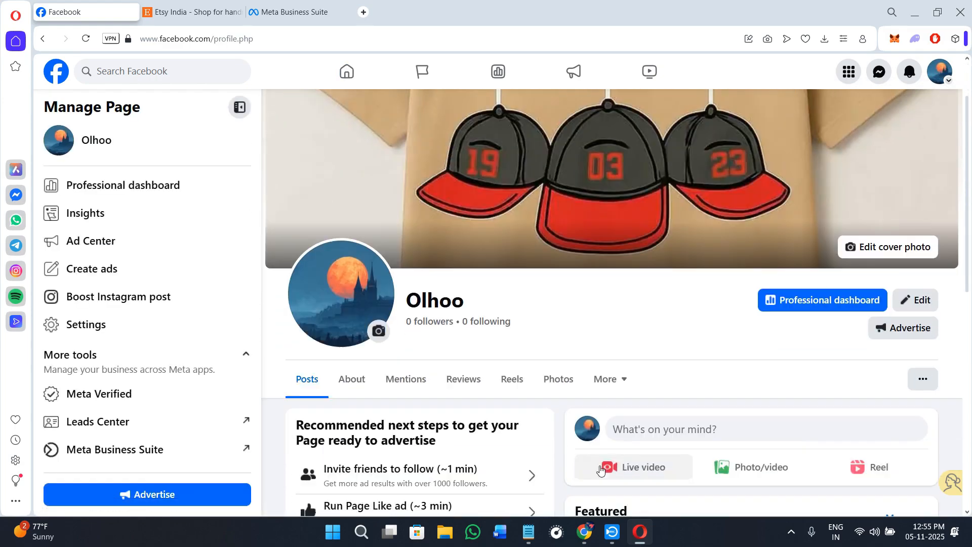
scroll(608, 470, down, 5)
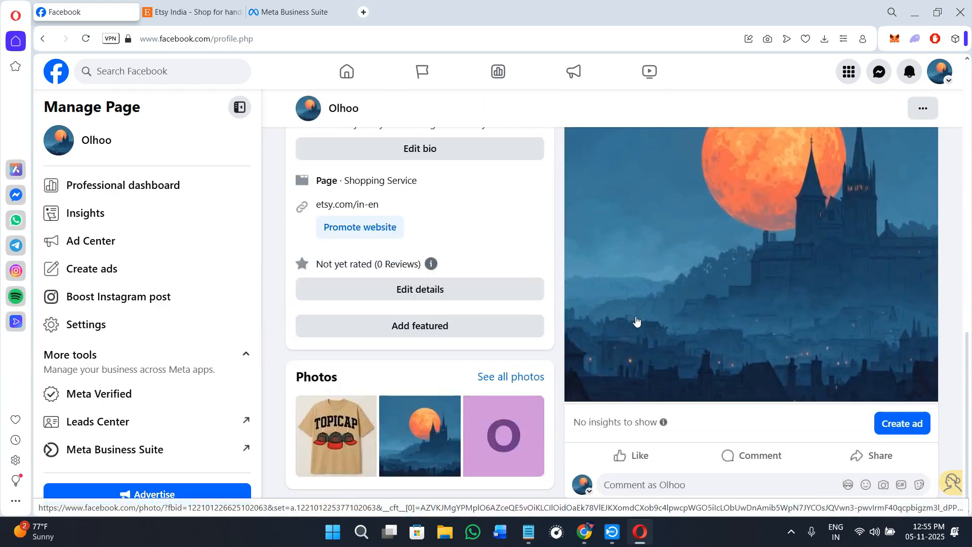
scroll(637, 326, up, 11)
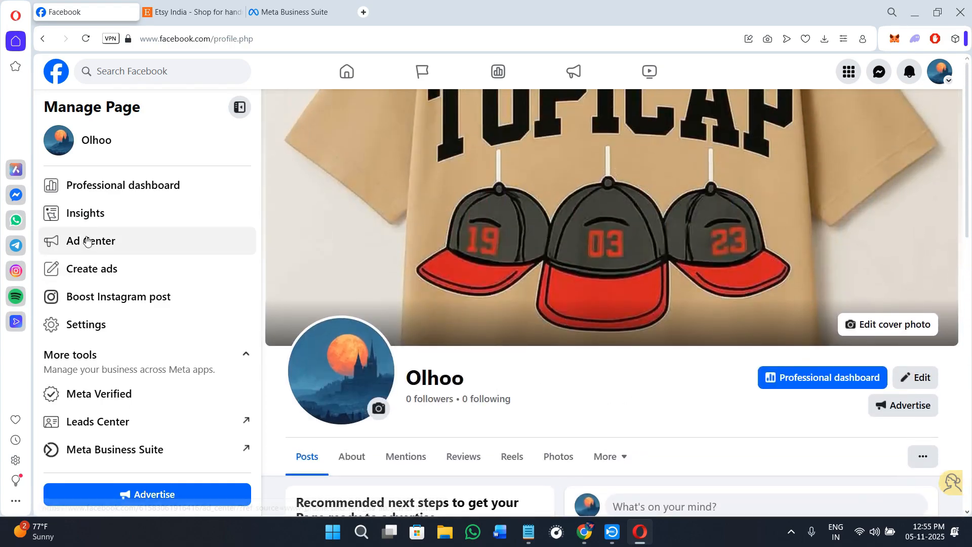